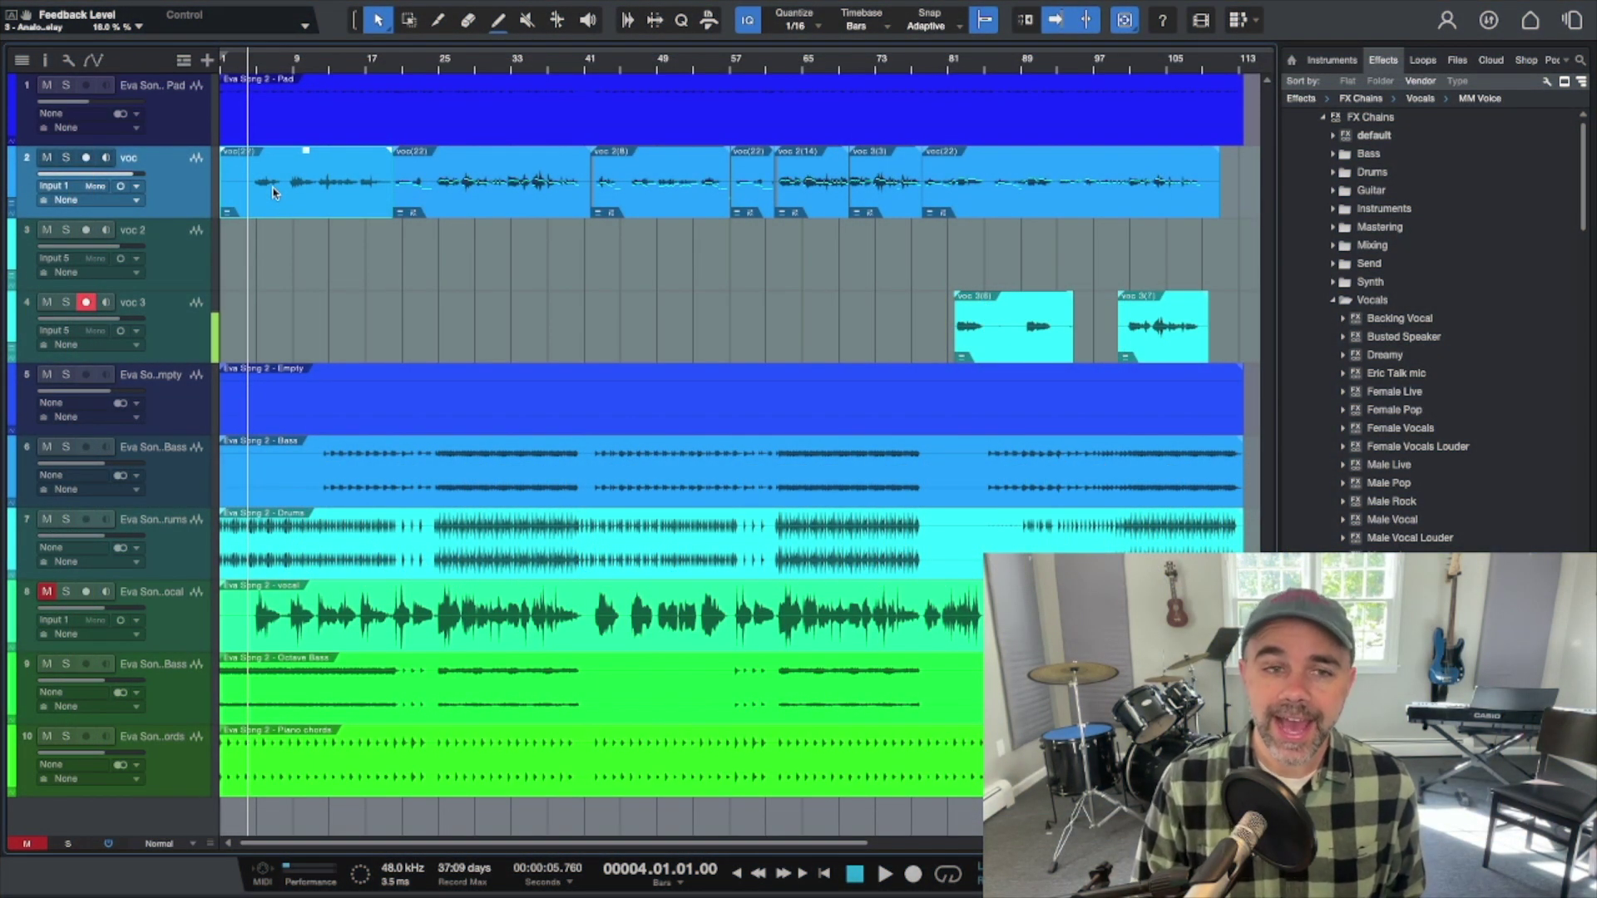
- Open the voc(22) event with Edit with Melodyne and scroll the editor to show its pitch blobs
right_click(273, 192)
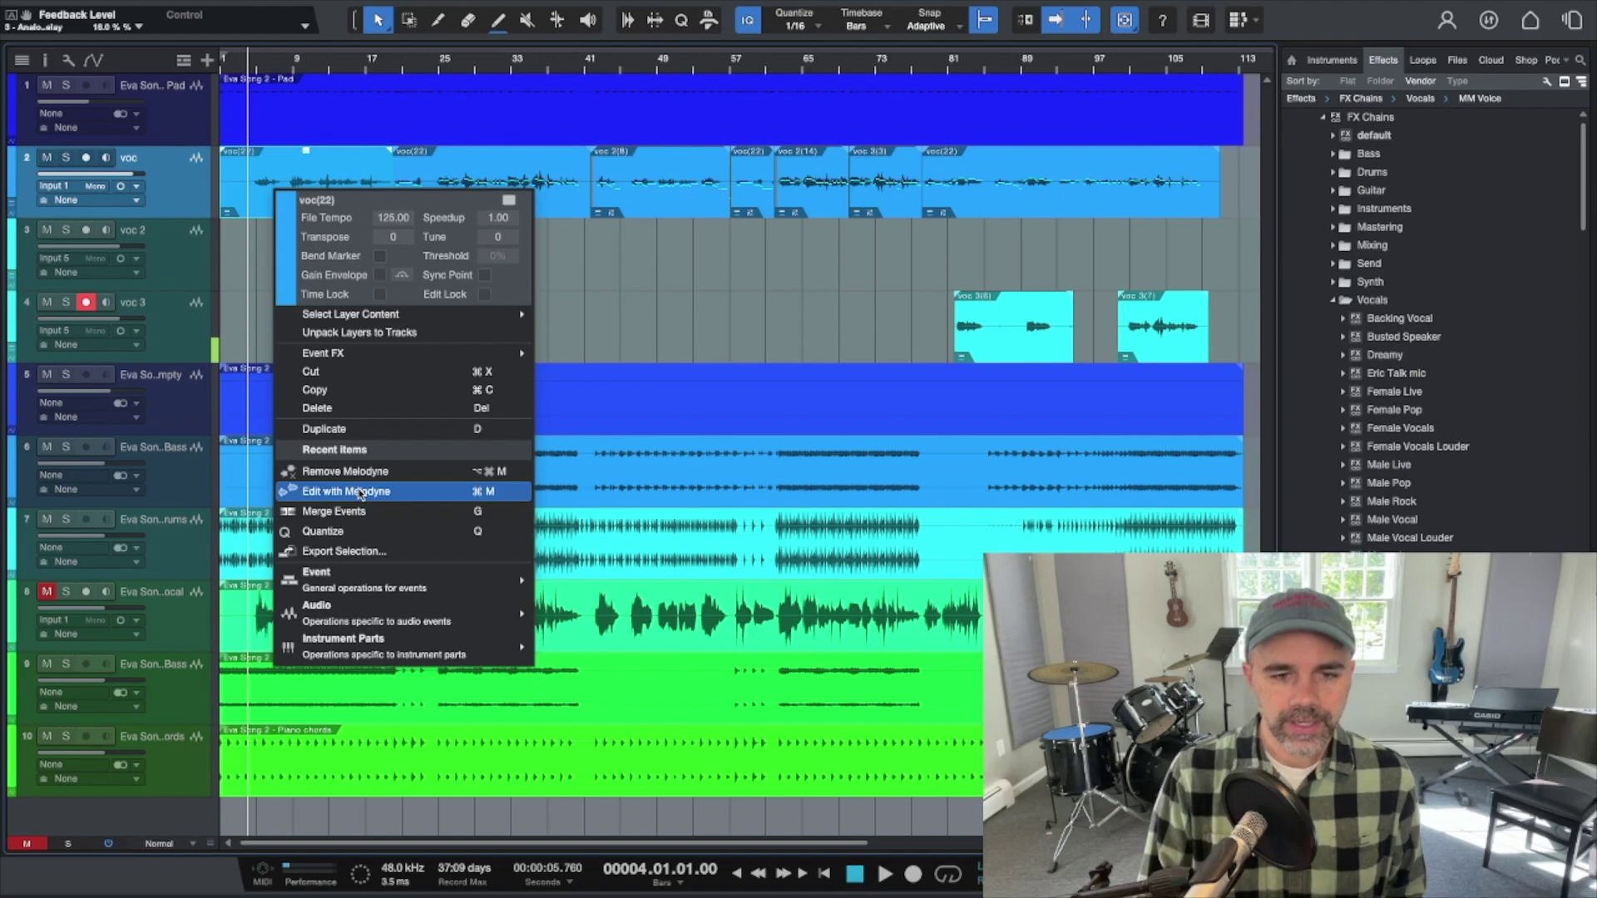
left_click(359, 492)
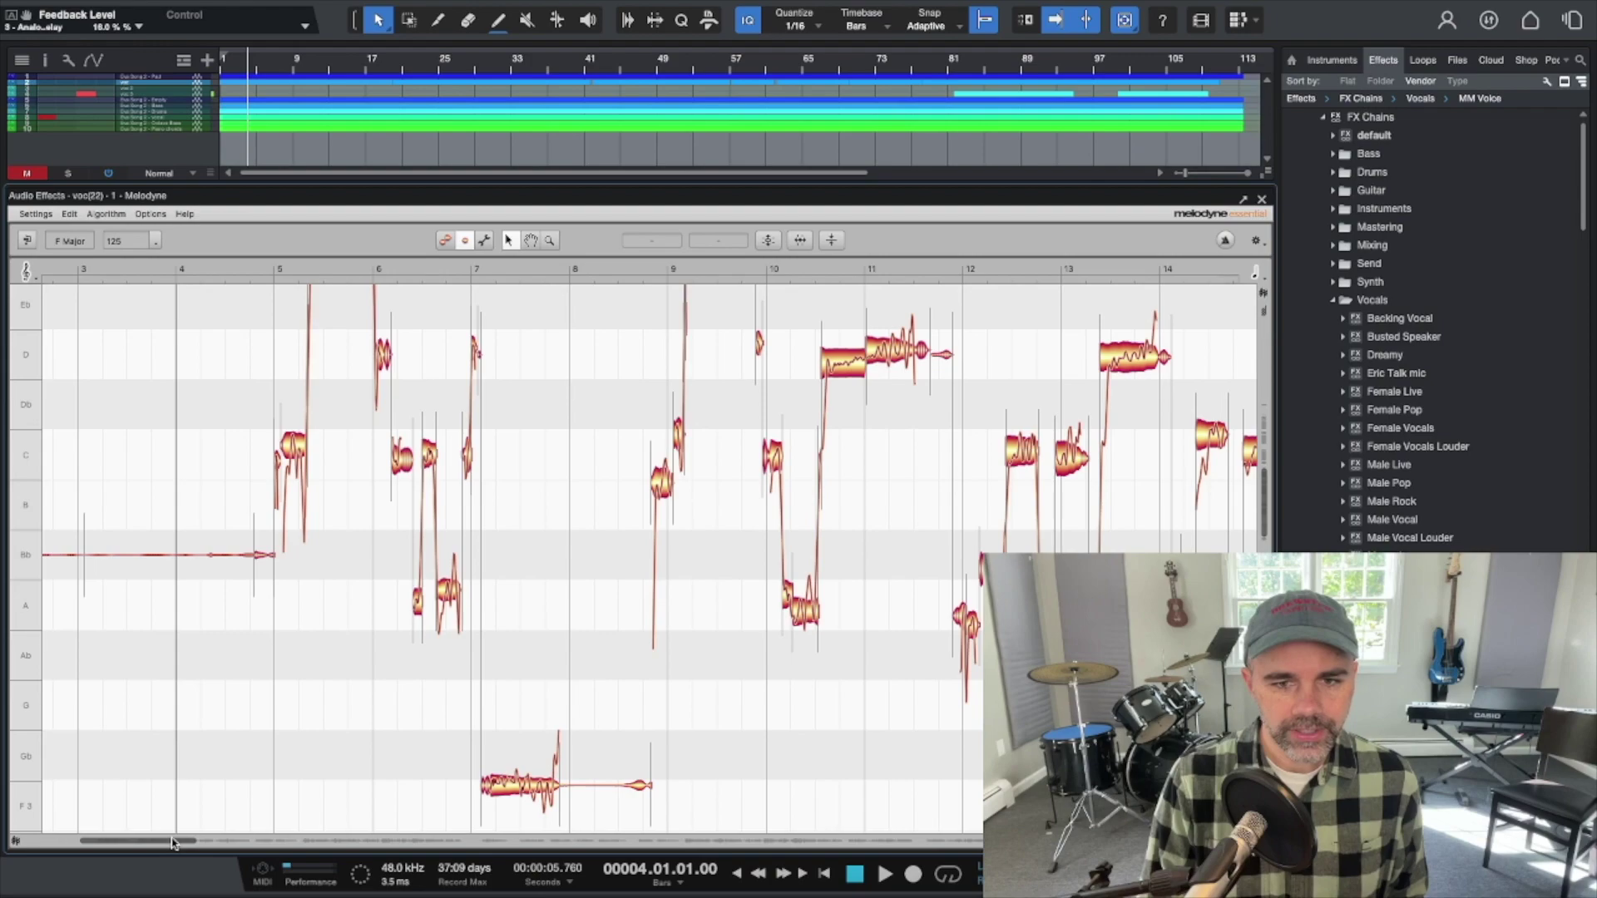
mouse_move(173, 843)
left_mouse_down()
mouse_move(210, 843)
mouse_move(189, 846)
left_mouse_up()
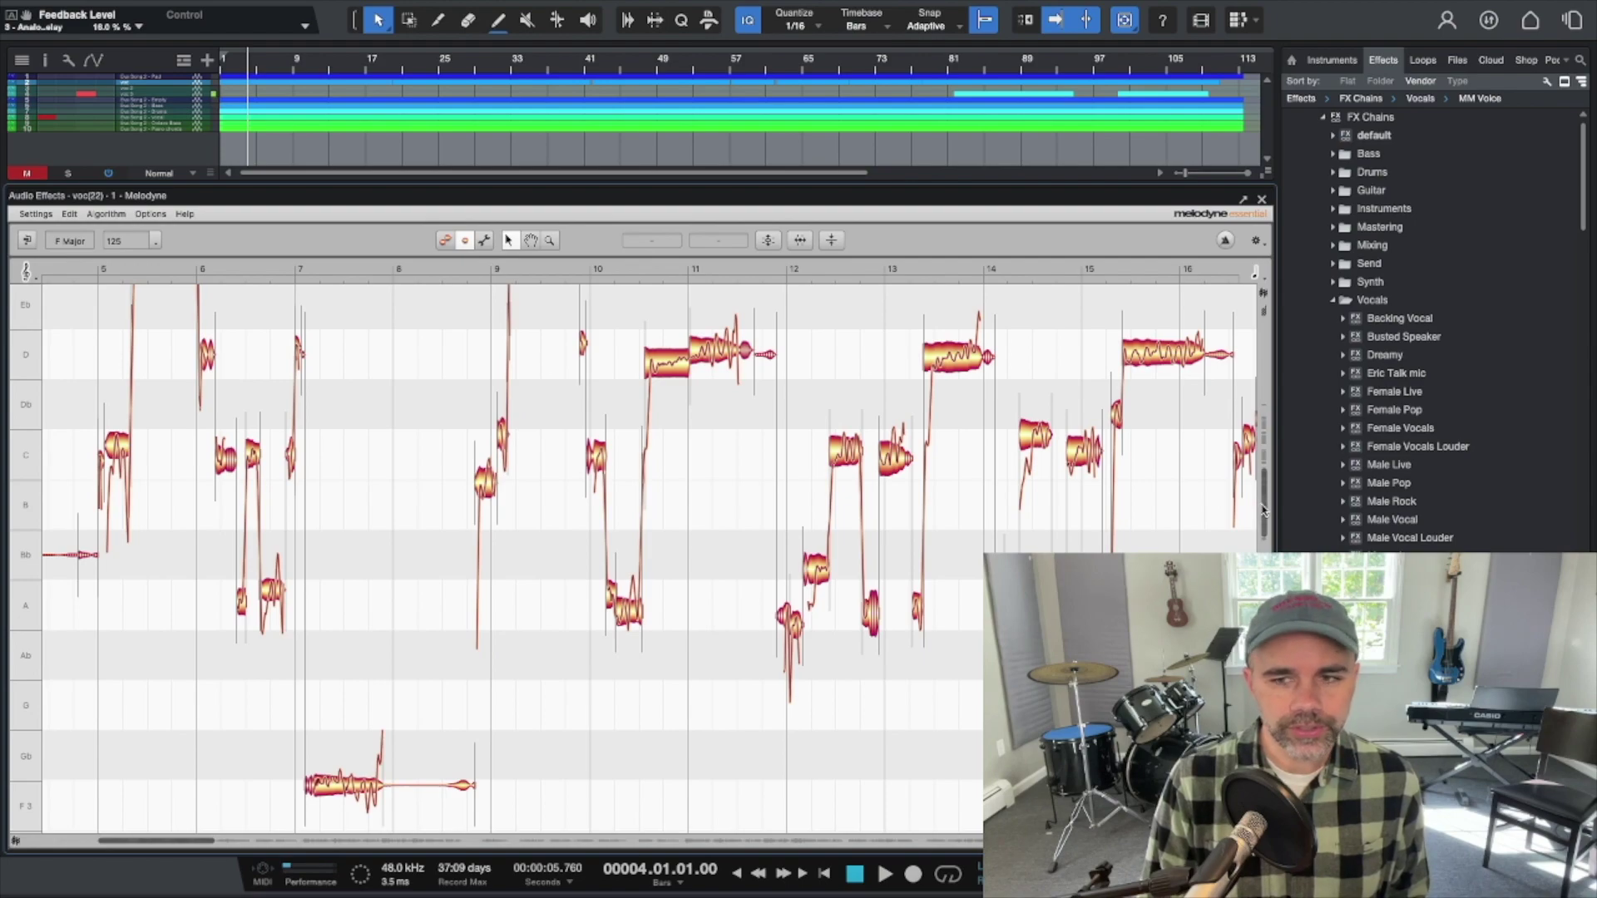
left_click_drag(1262, 508, 1260, 497)
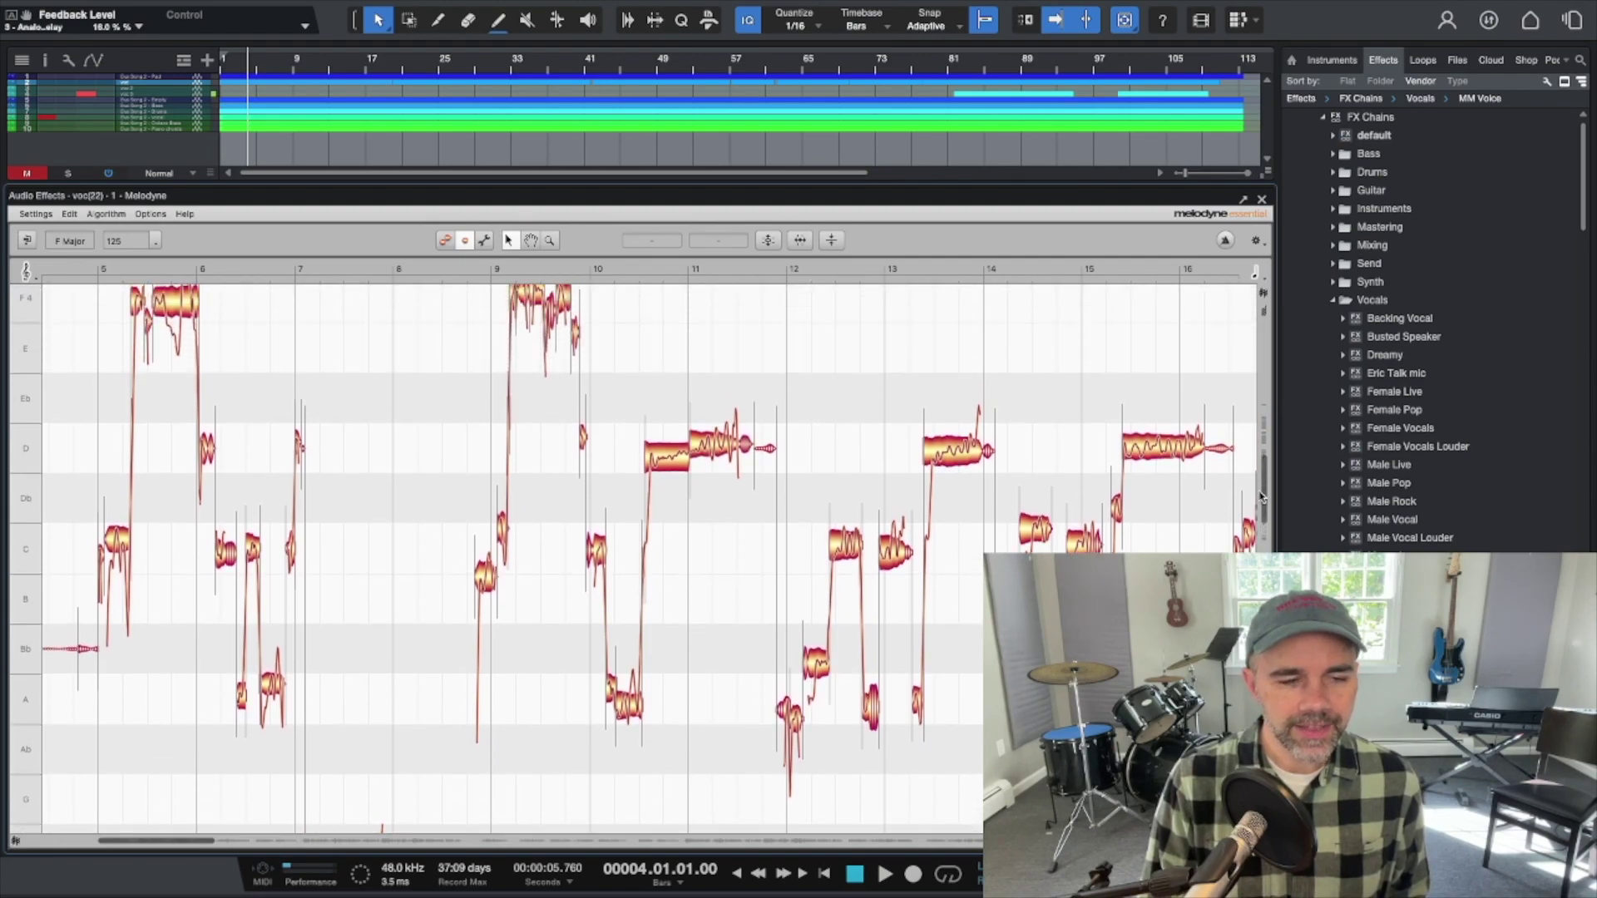
- Zoom the Melodyne pitch rows in vertically, then play the vocal from bar 5 and stop
left_click(549, 240)
left_click_drag(538, 301, 530, 266)
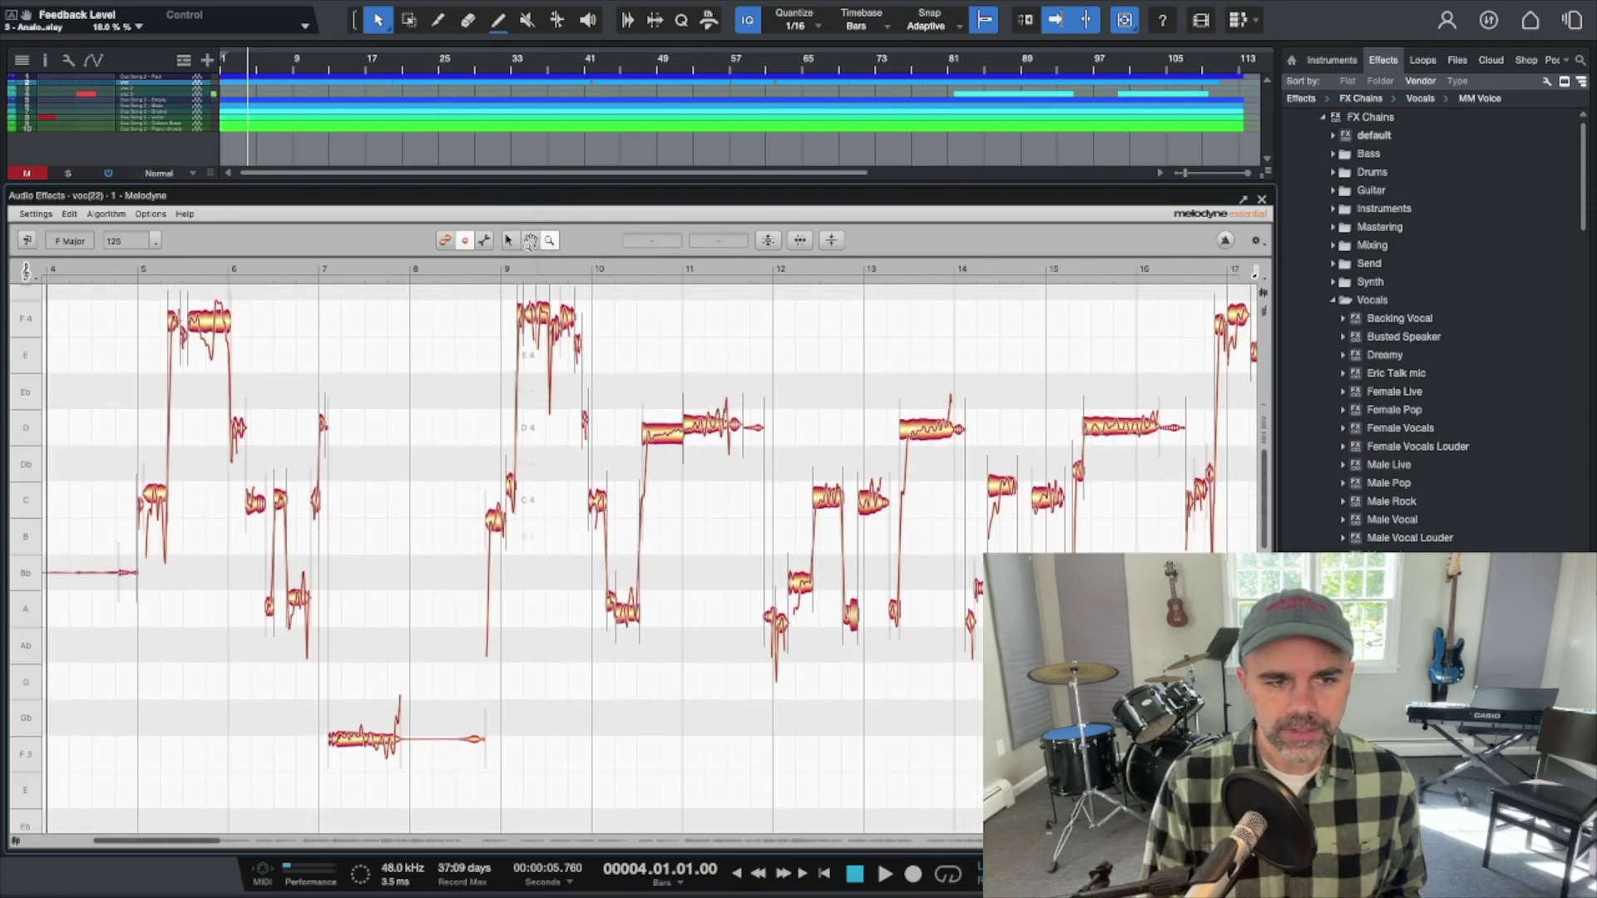
left_click(509, 241)
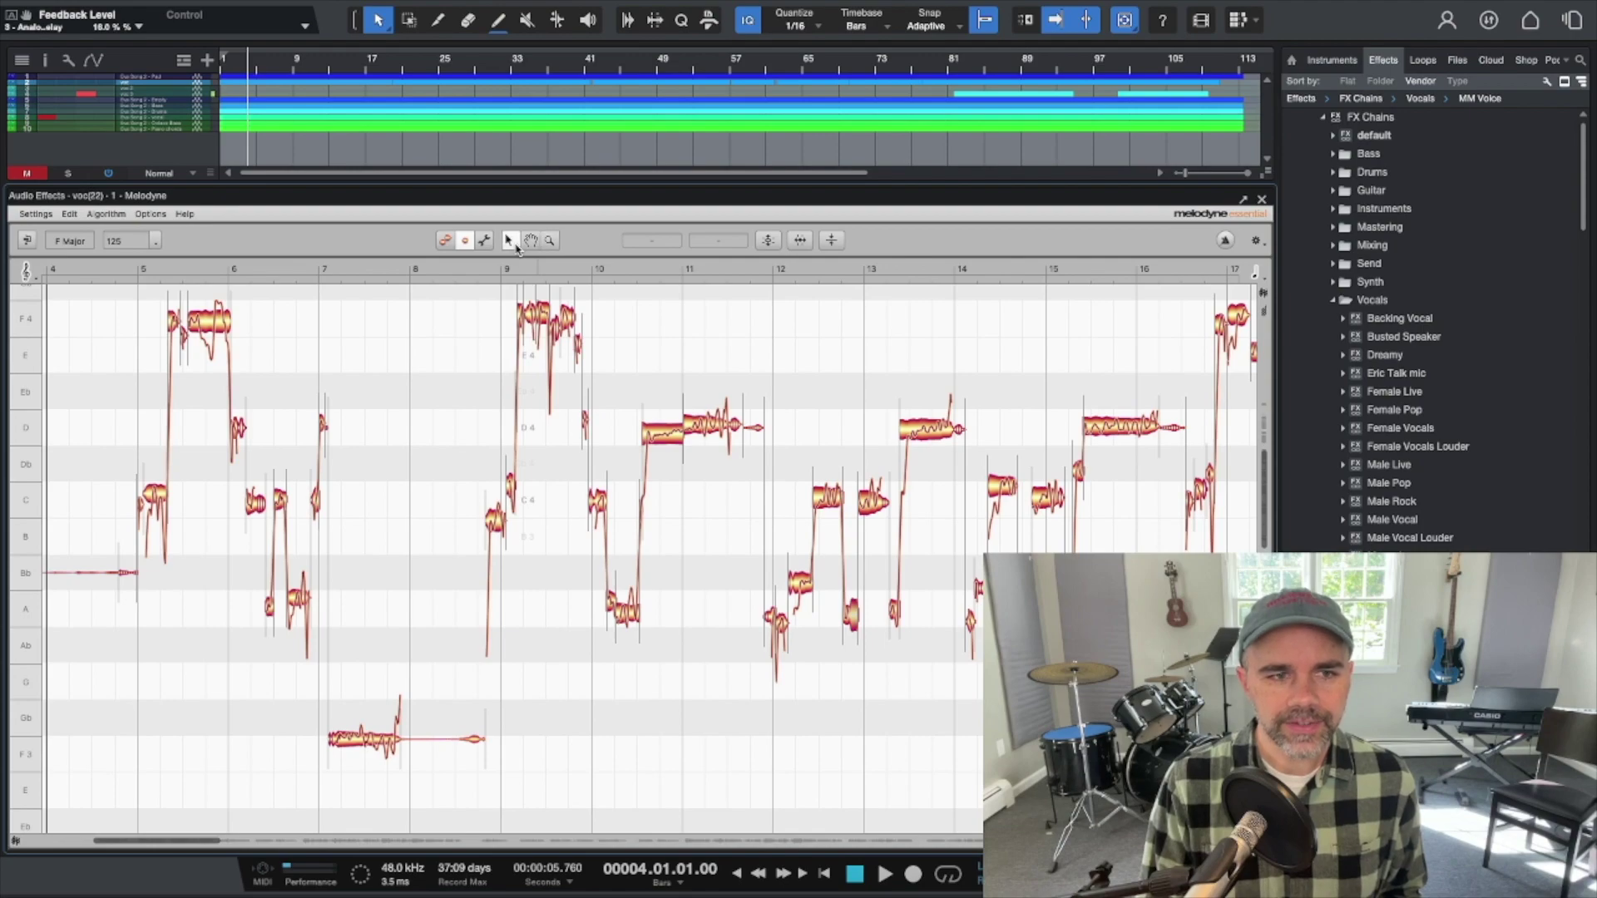
left_click(138, 270)
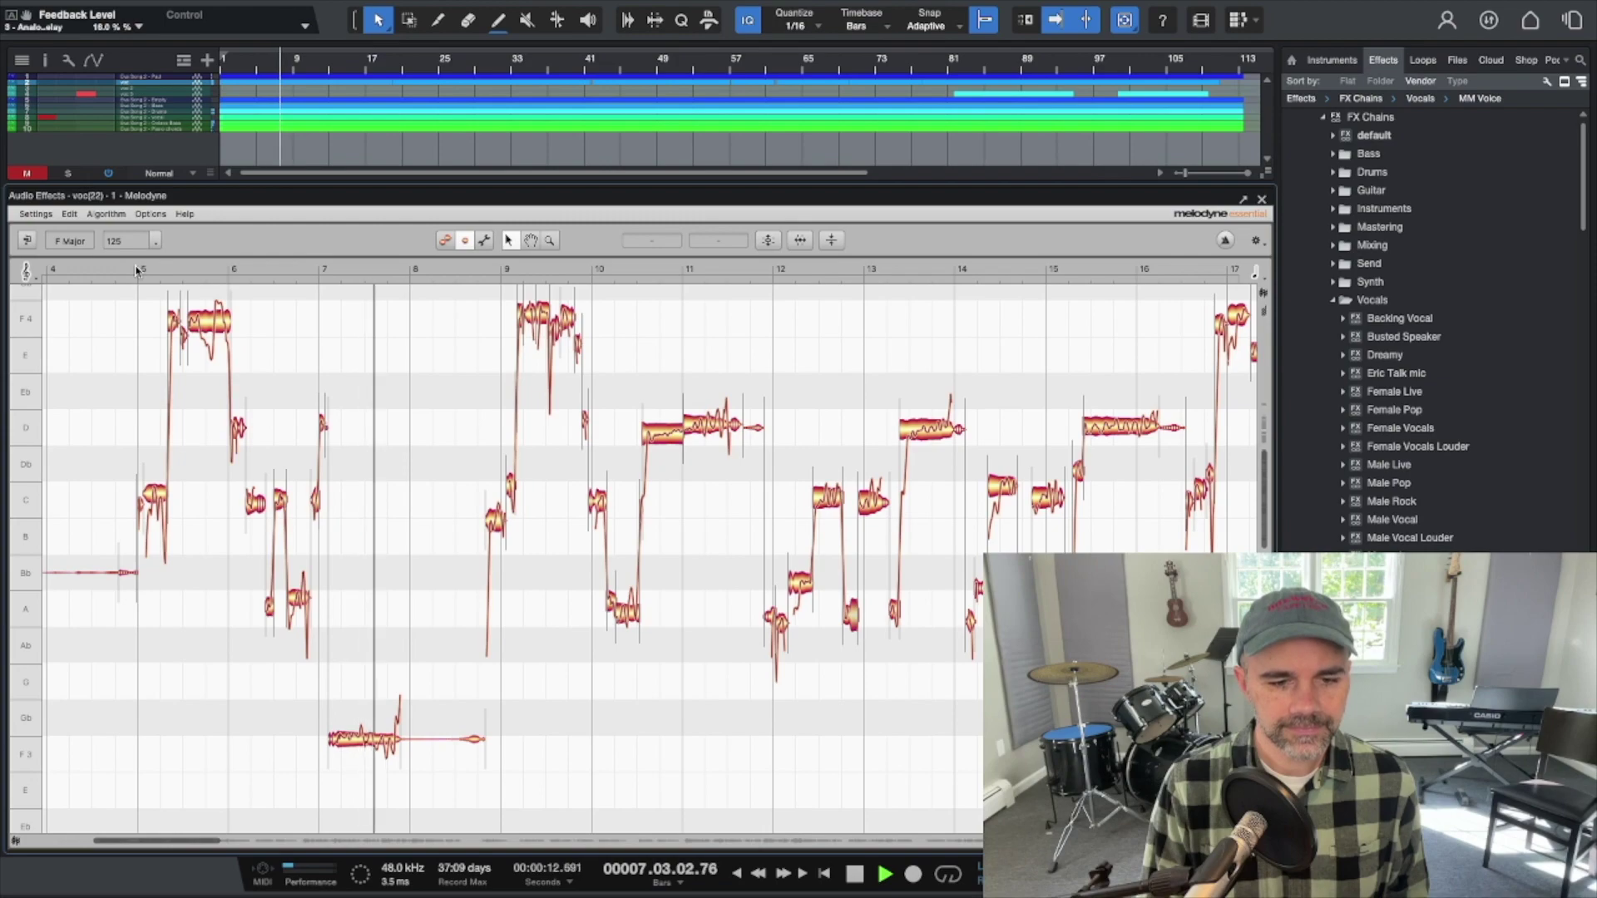
key("space")
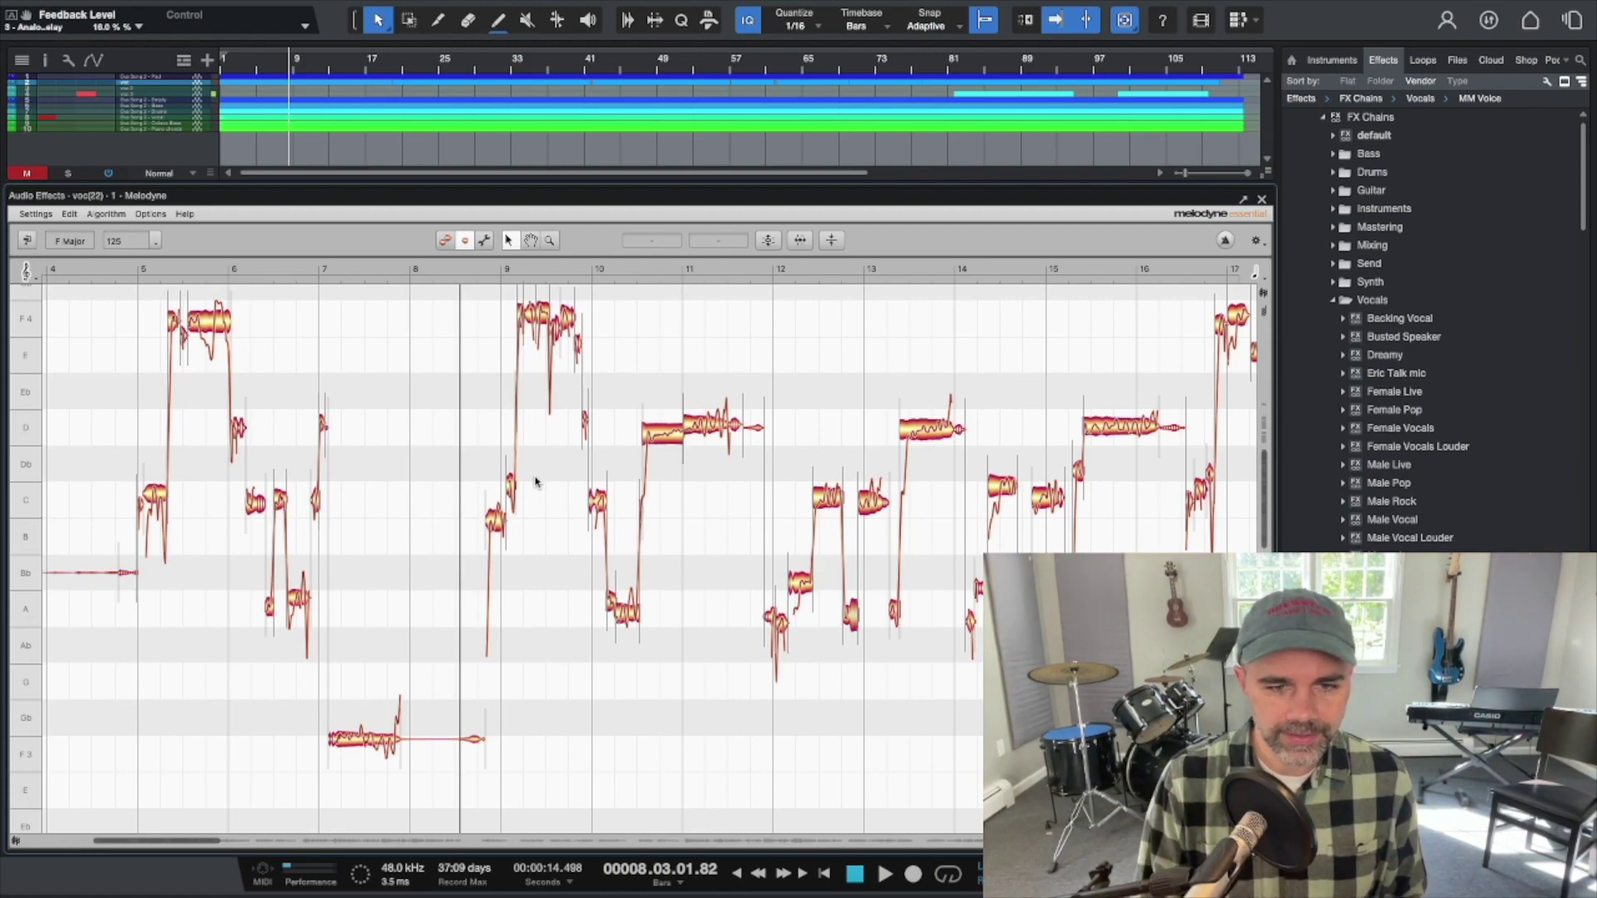
- Select all notes and set the Correct Pitch Macro to Pitch Center 100% and Pitch Drift 100%
key("super+a")
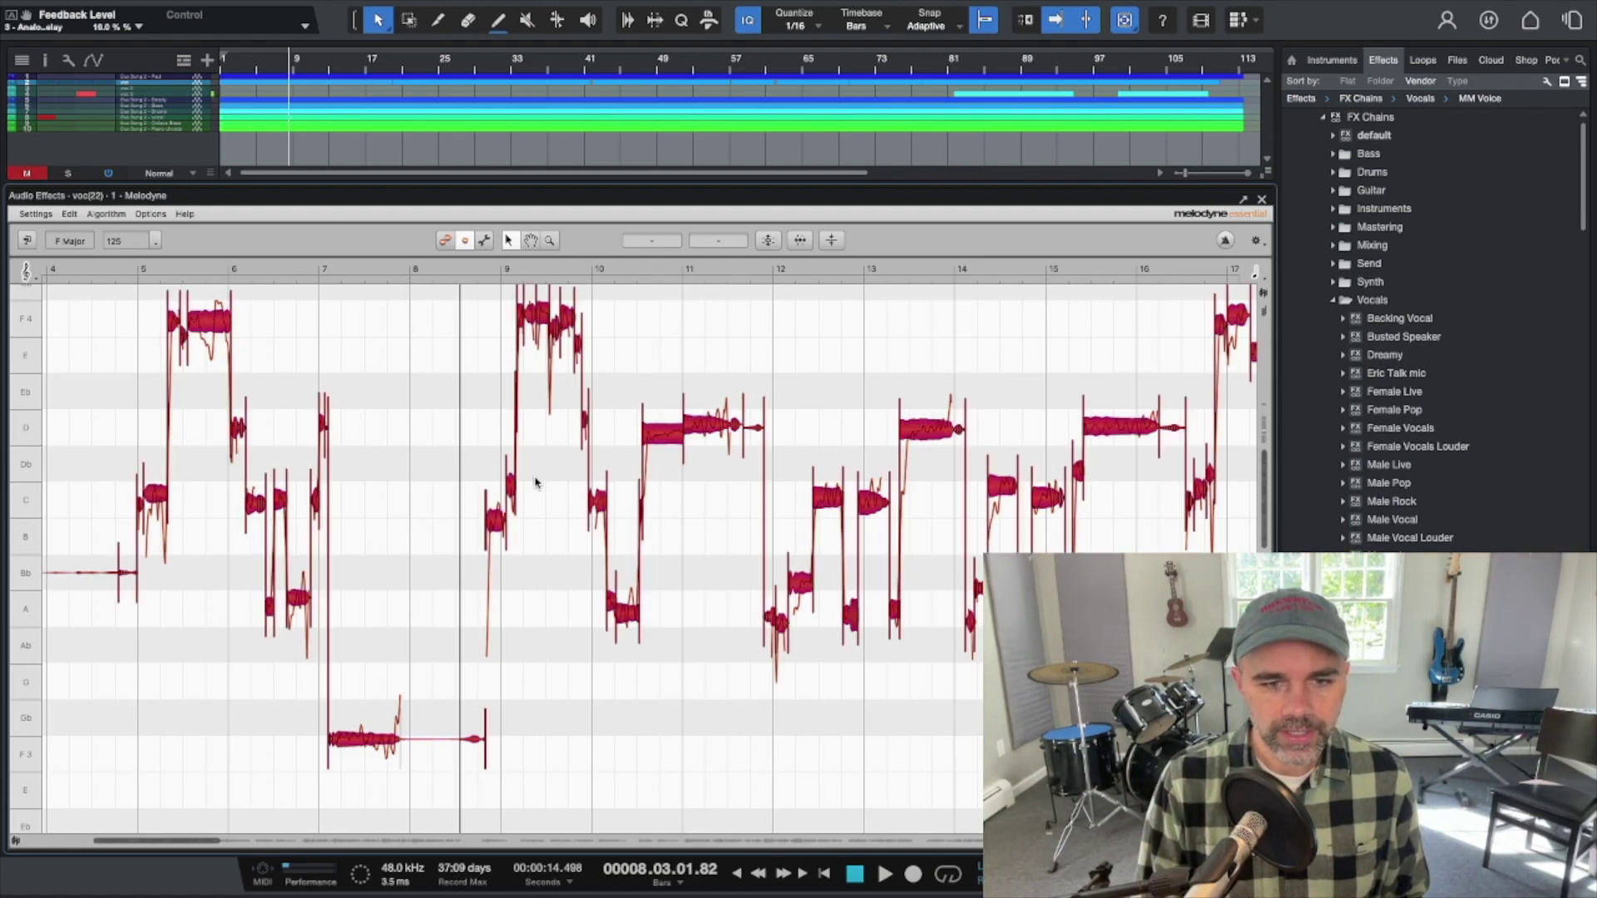
left_click(767, 240)
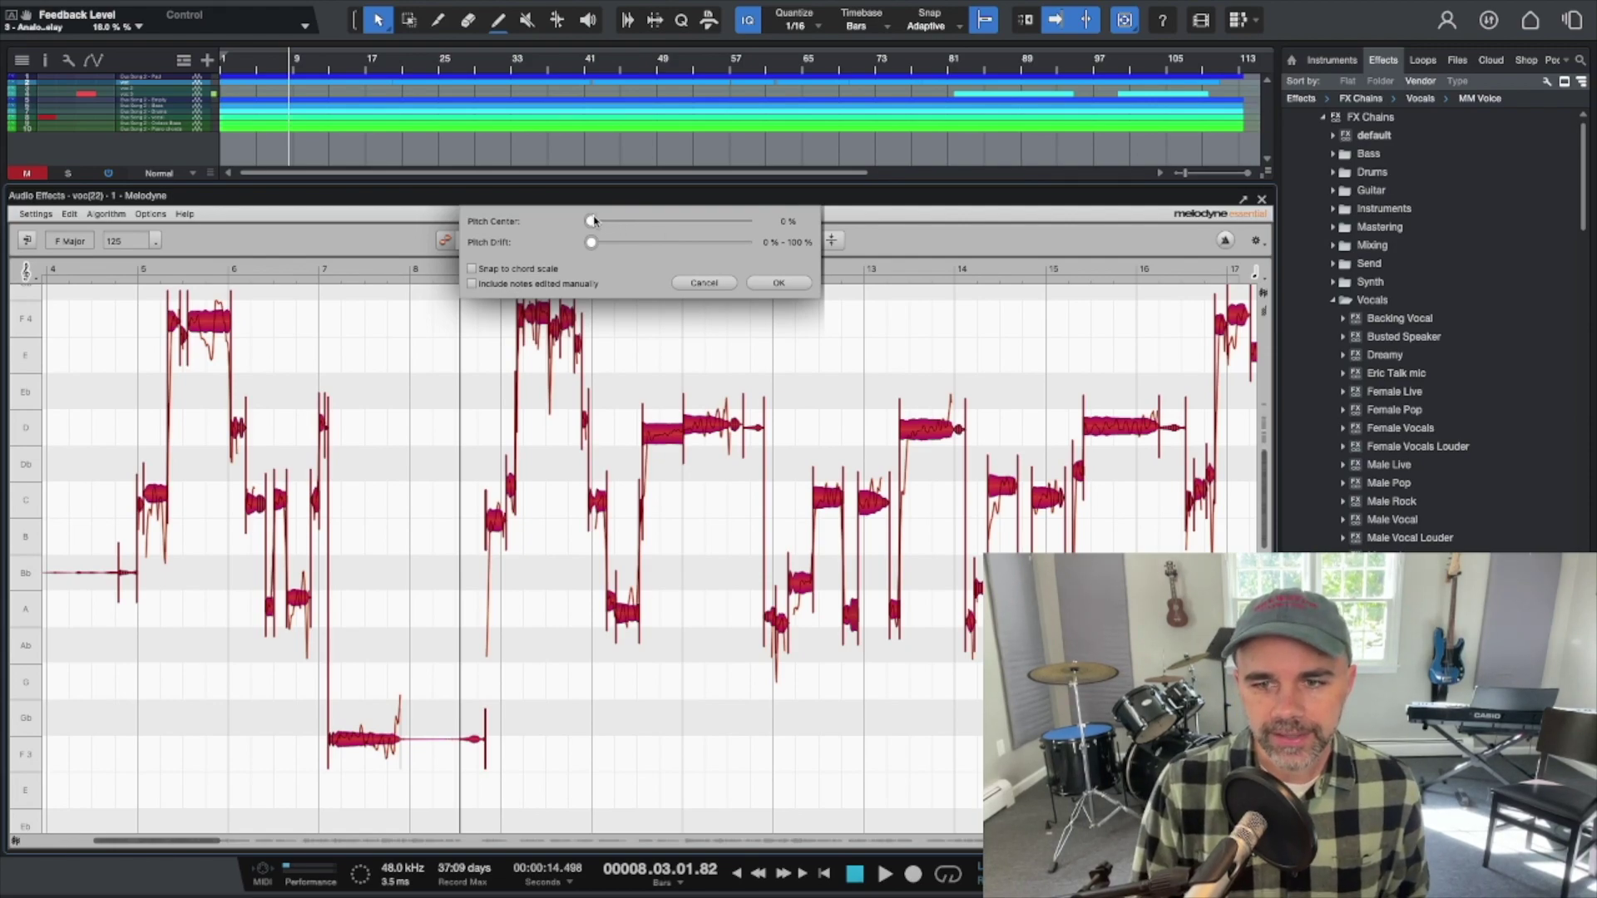
left_click_drag(592, 220, 754, 220)
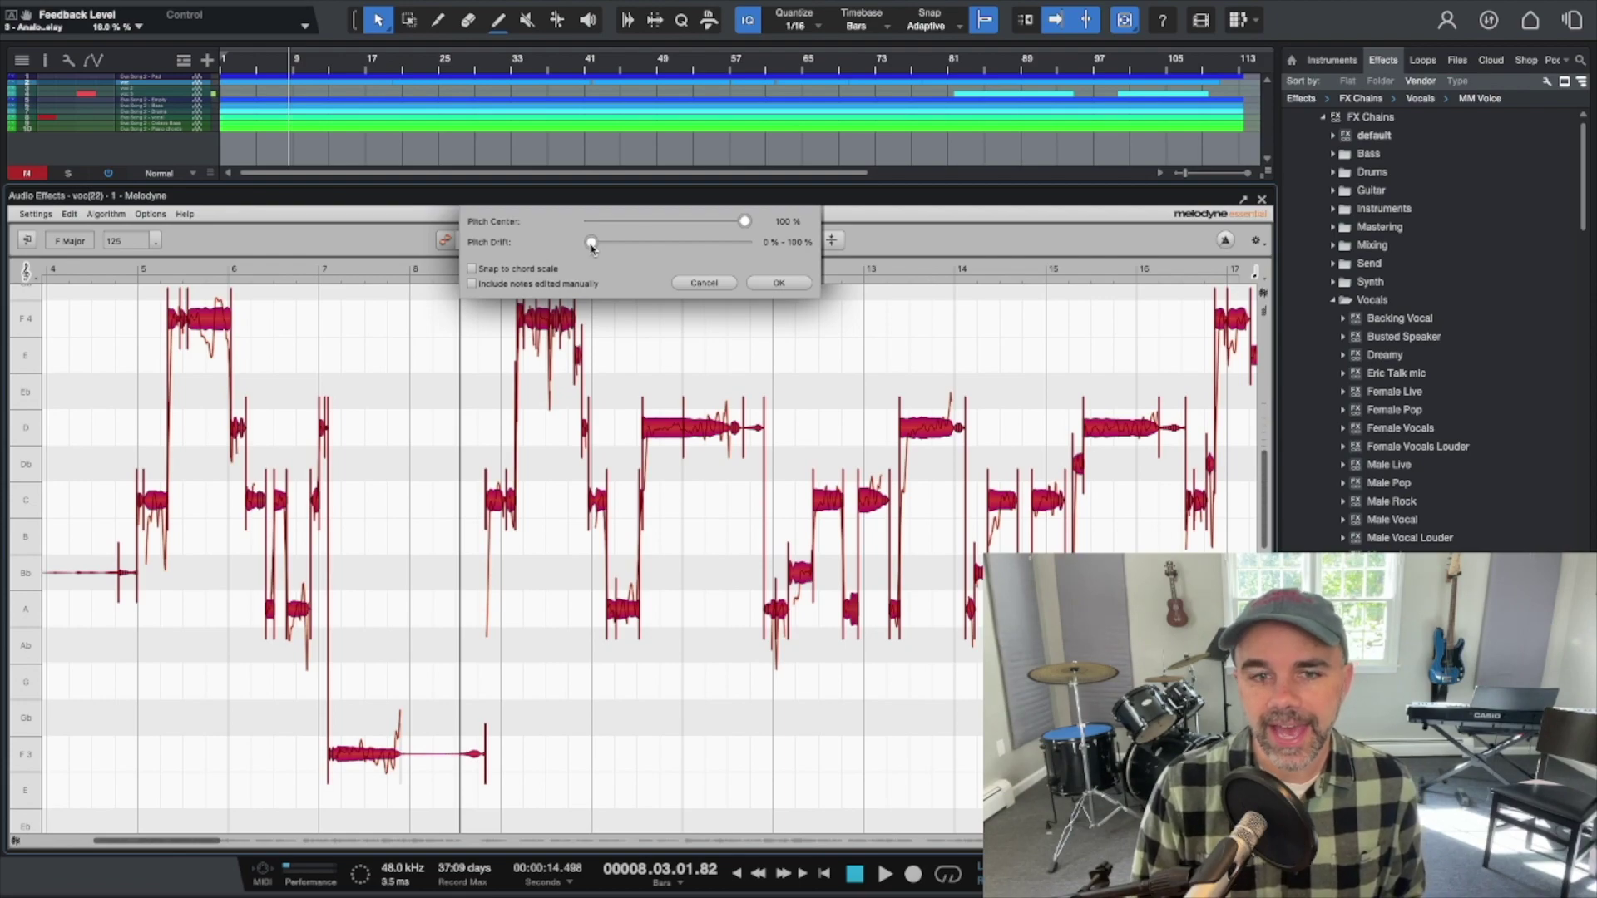
left_click_drag(592, 247, 757, 246)
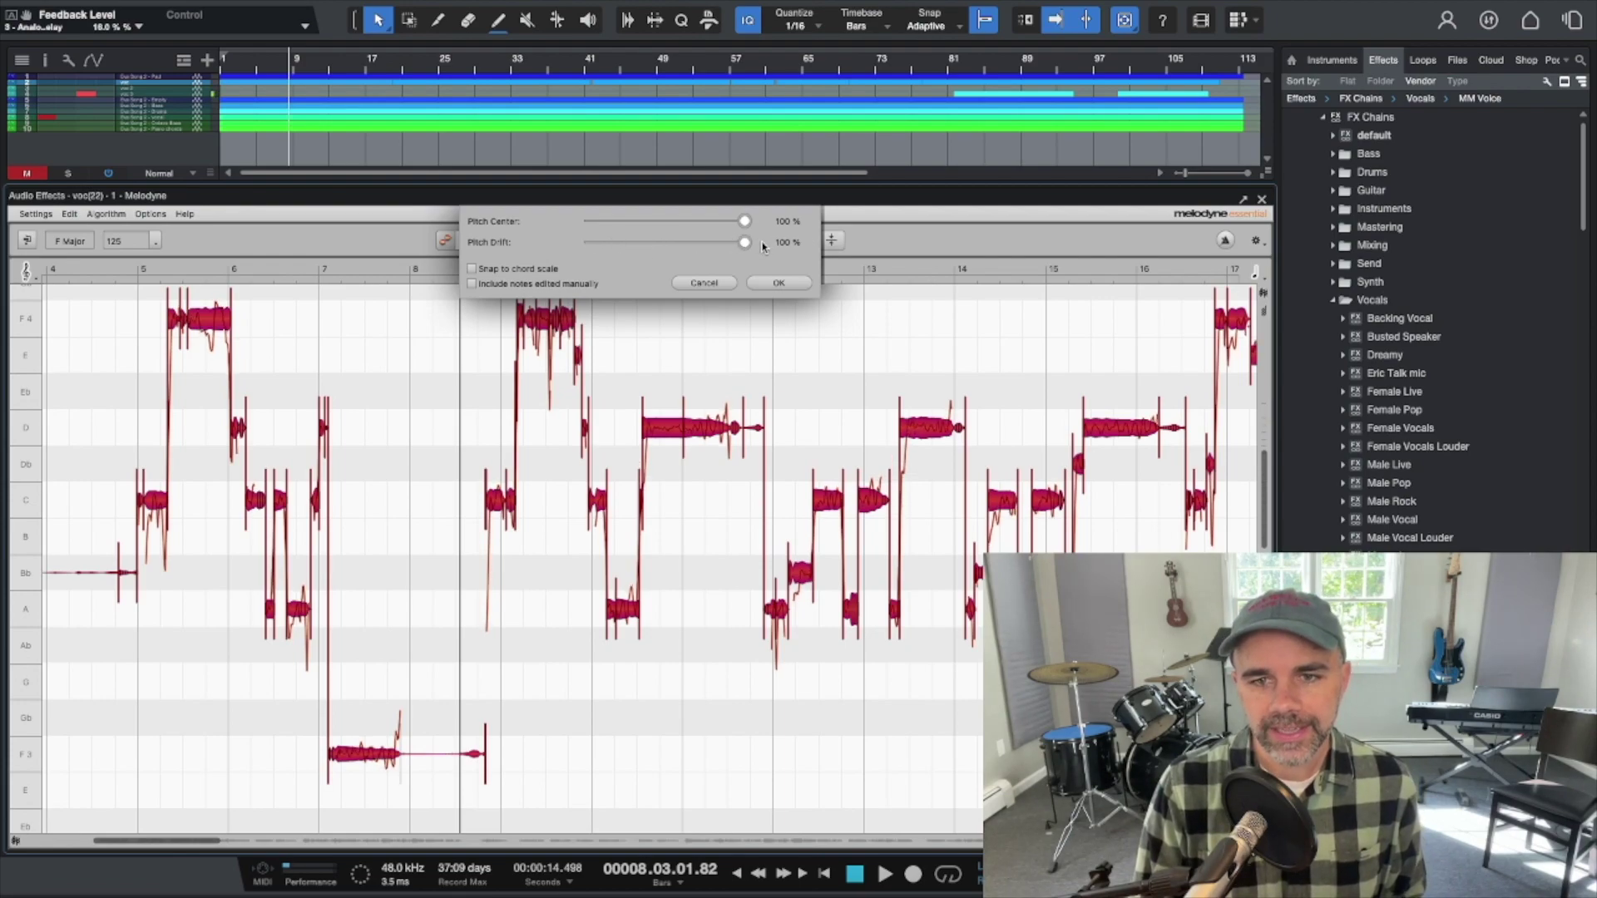
- Confirm the 100% pitch macro, play the corrected vocal up to bar 16, then deselect all notes
left_click(780, 283)
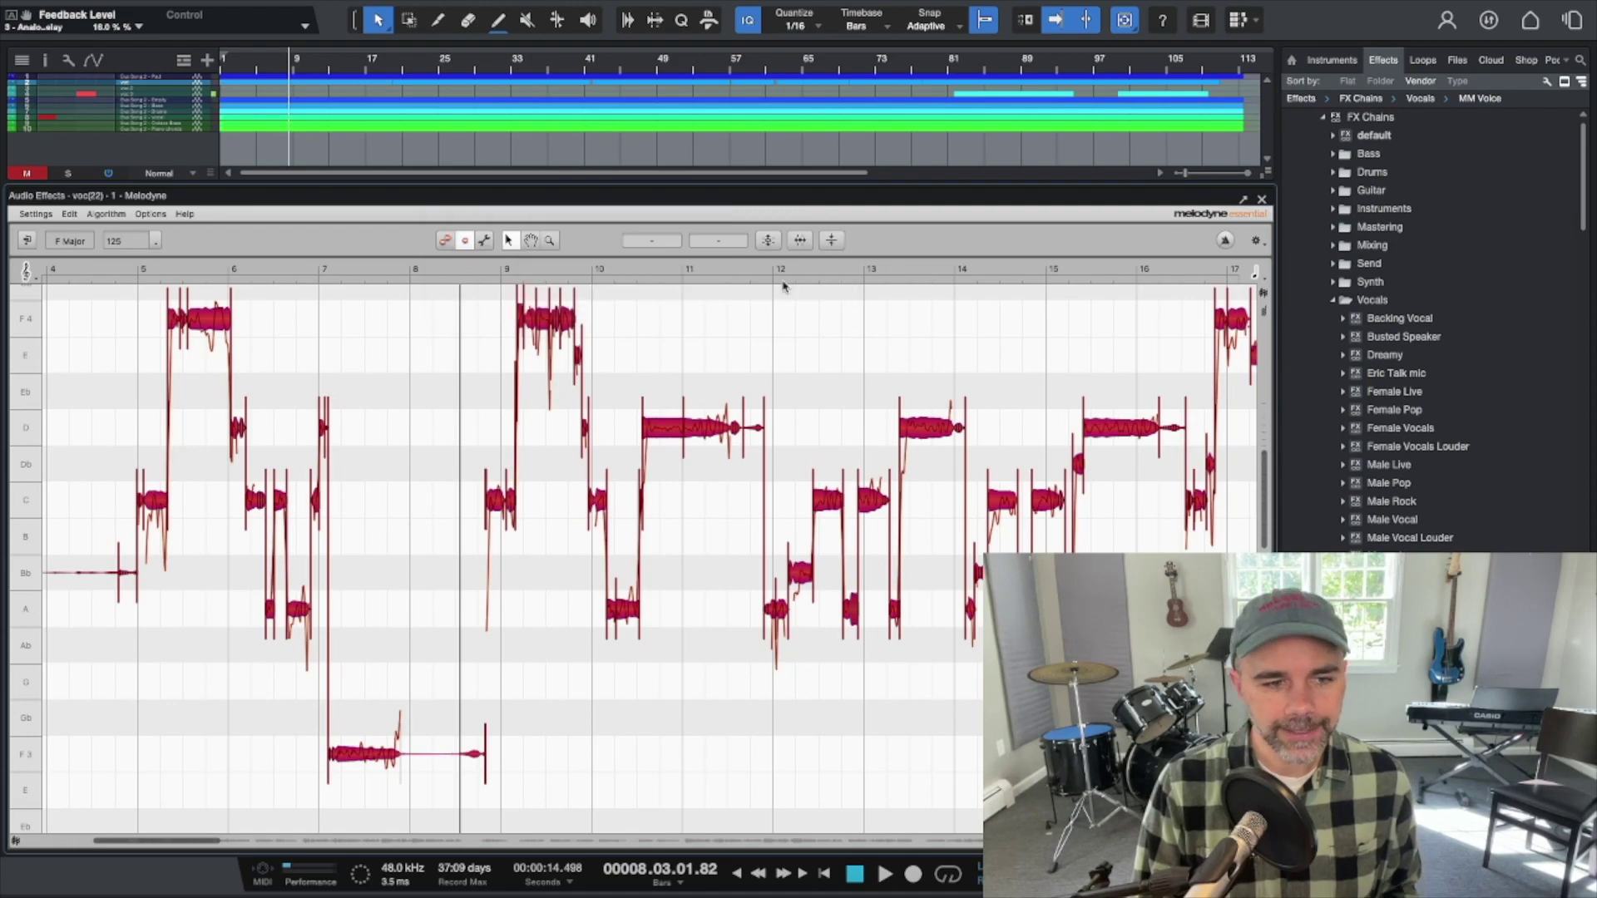
left_click(145, 268)
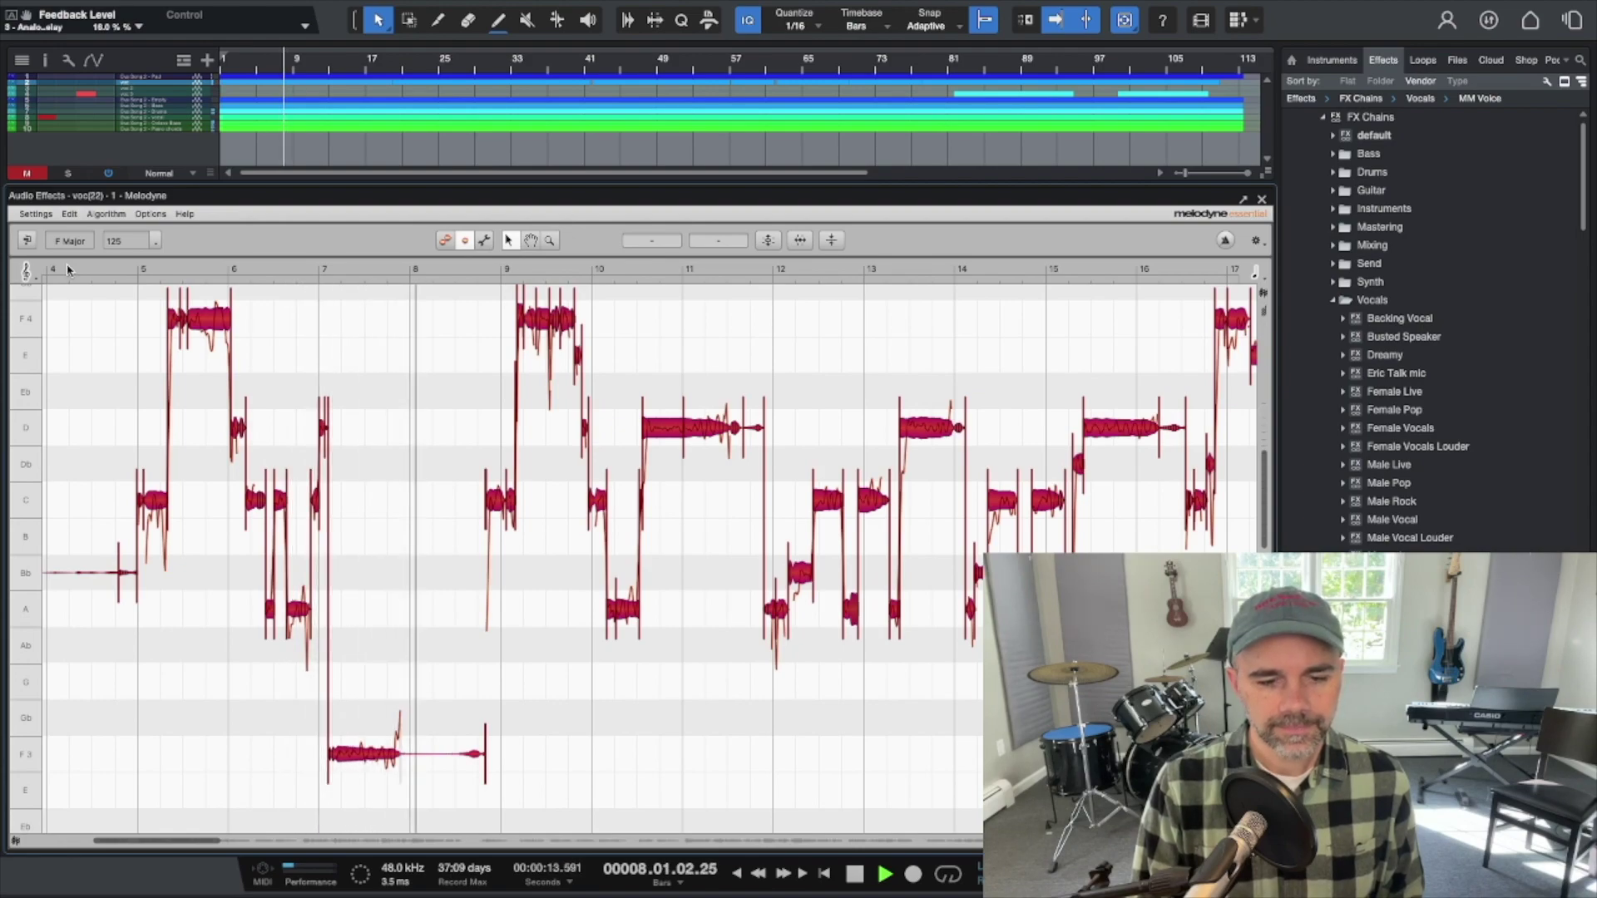
key("space")
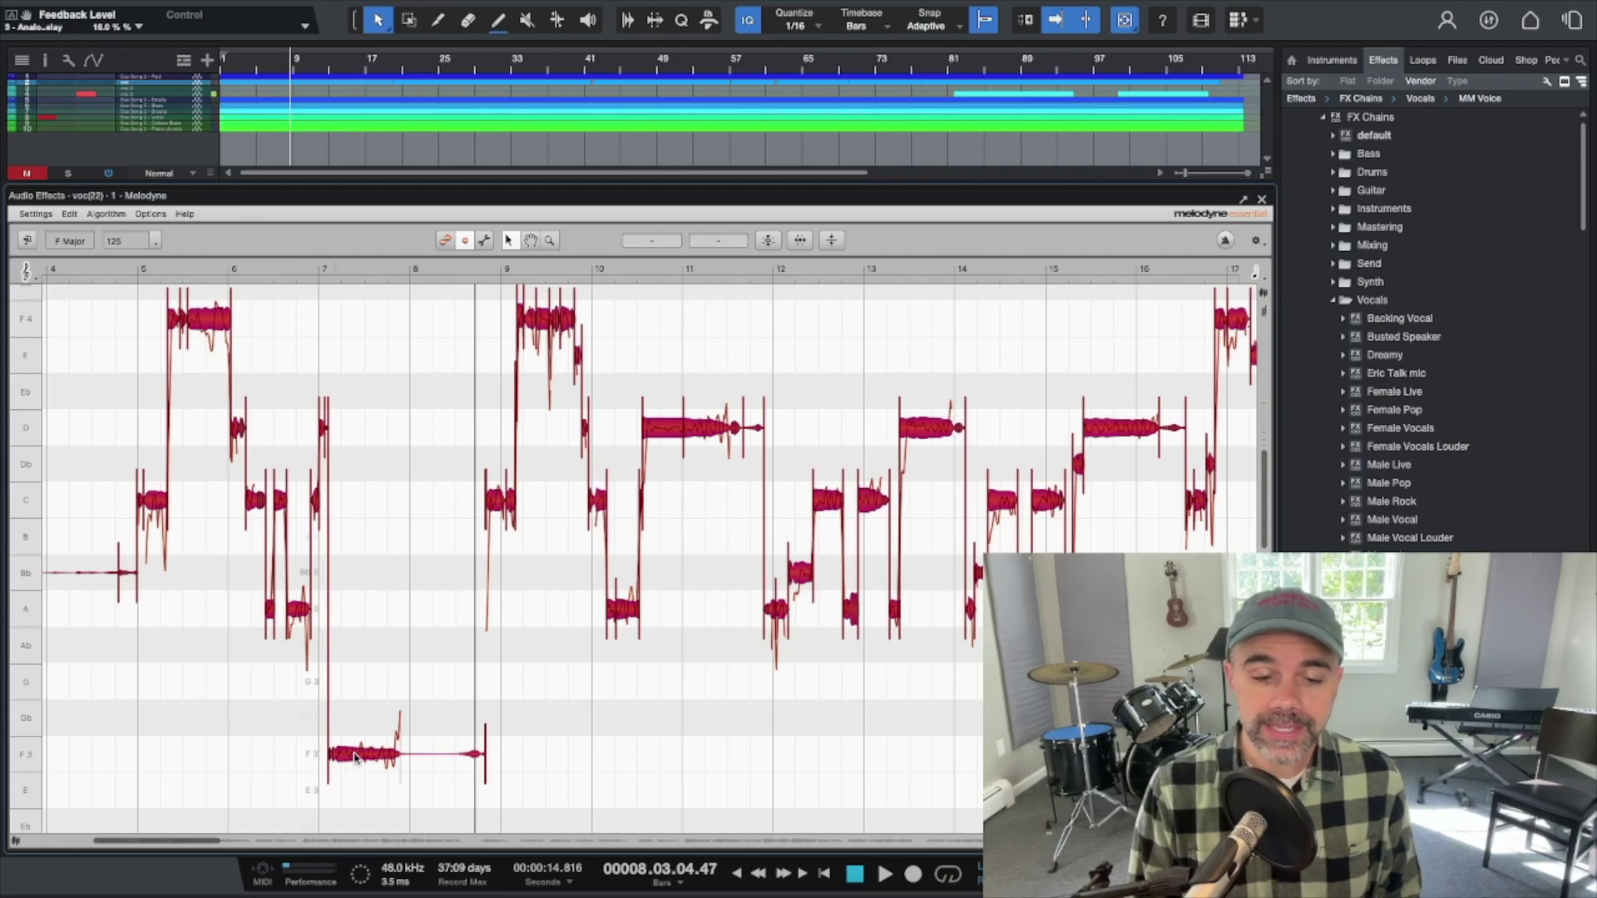
key("space")
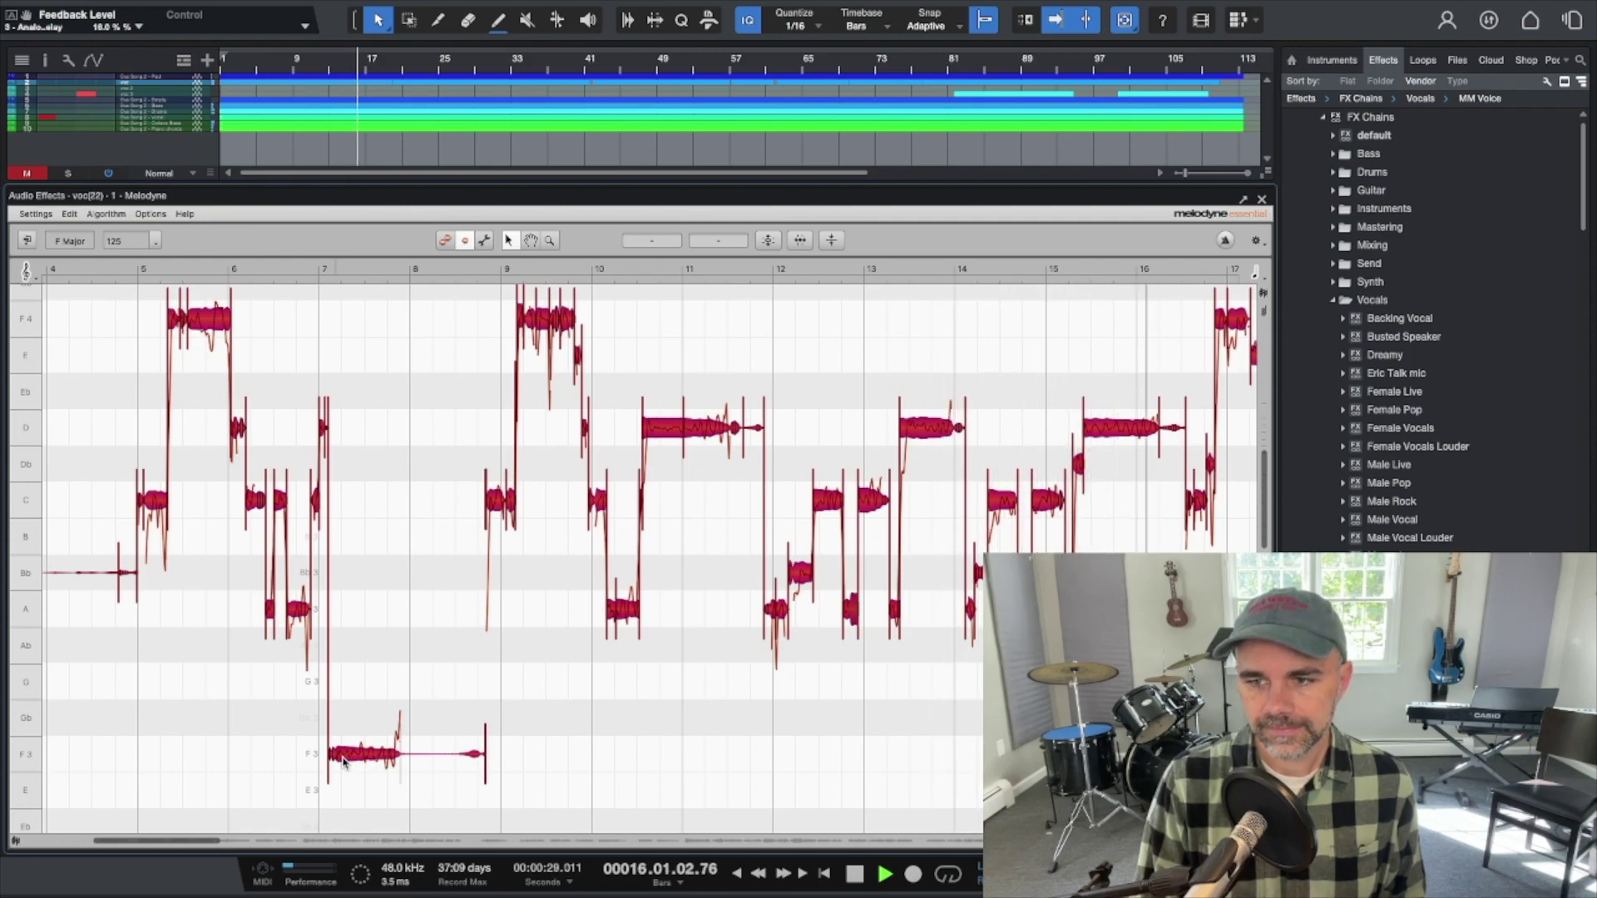
key("space")
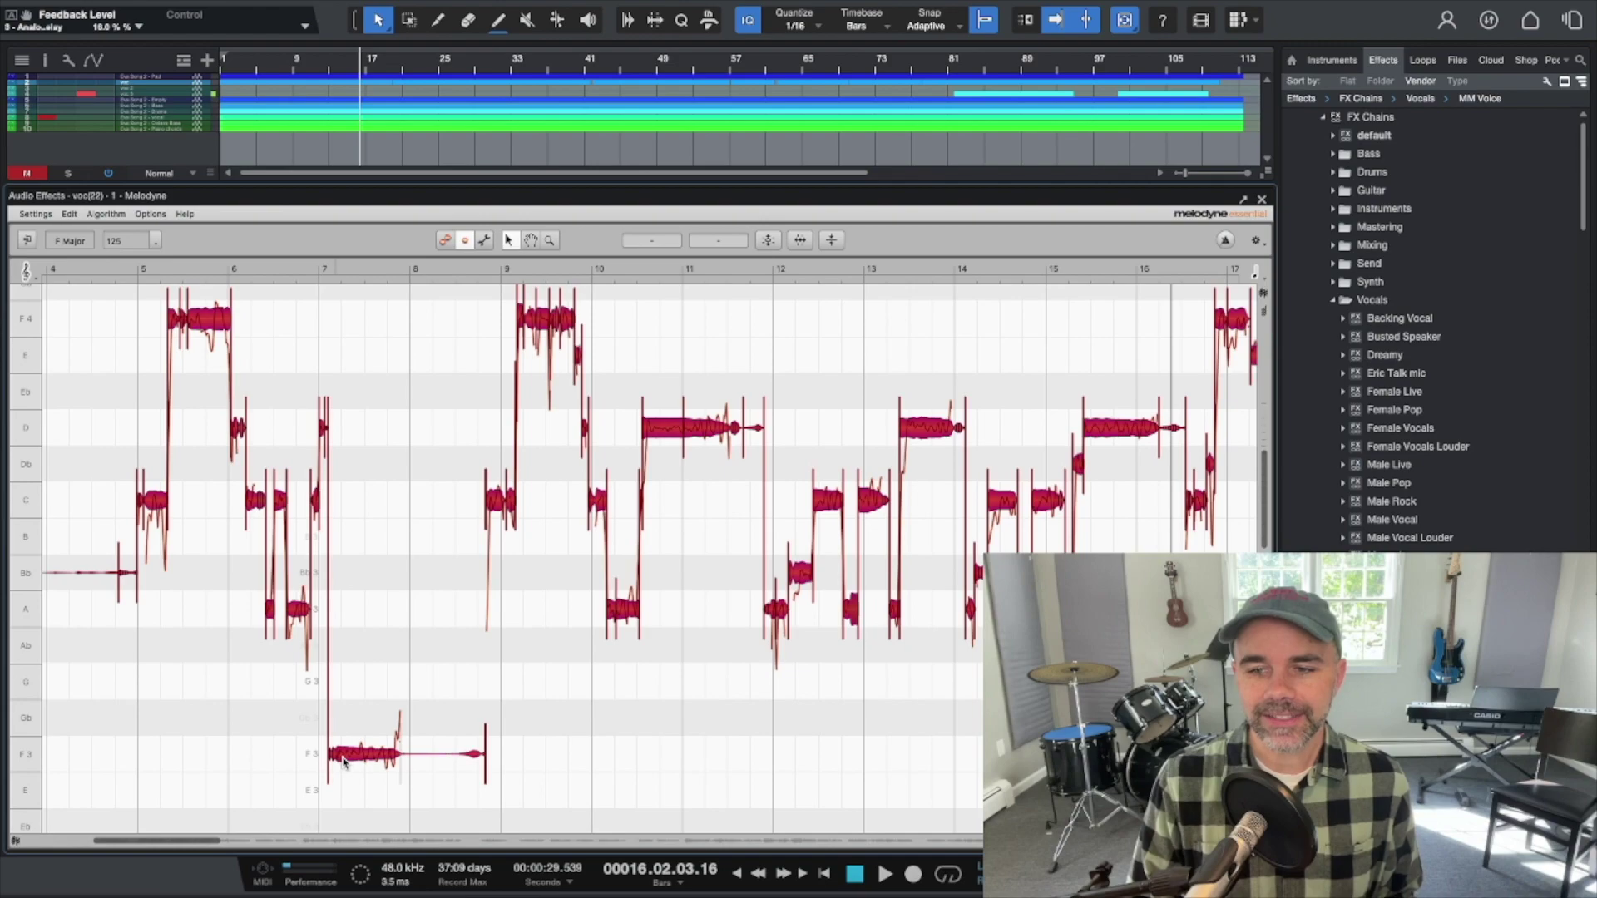
left_click(379, 685)
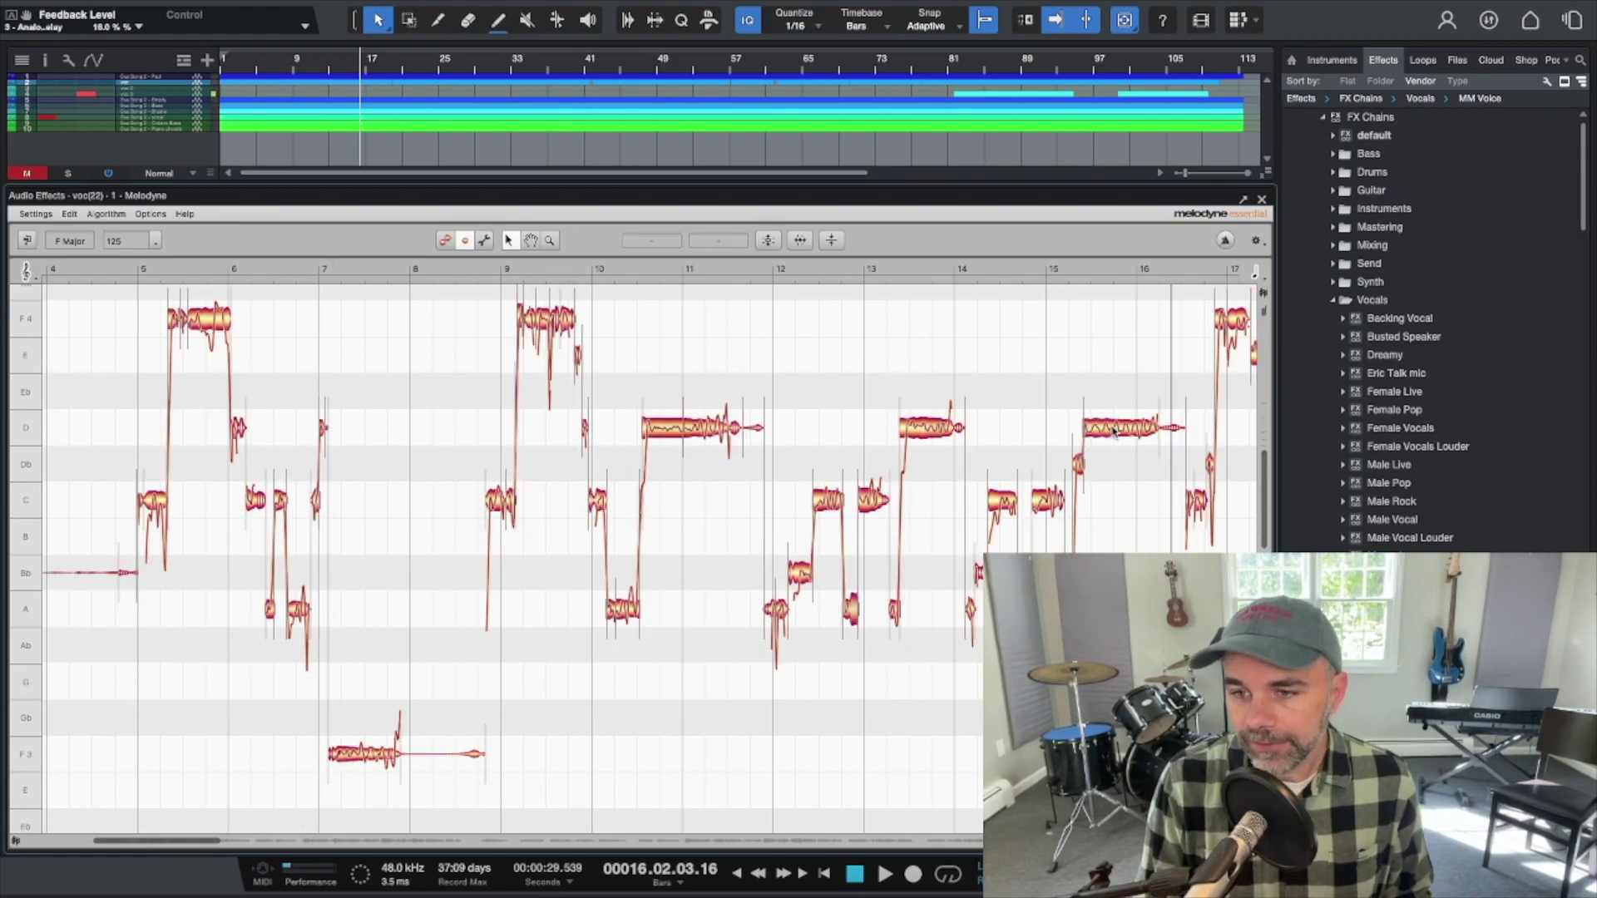
- Play the phrase from bar 13 and drag the Eb4 note near bar 15–16 down to D4
left_click_drag(1113, 429, 1113, 401)
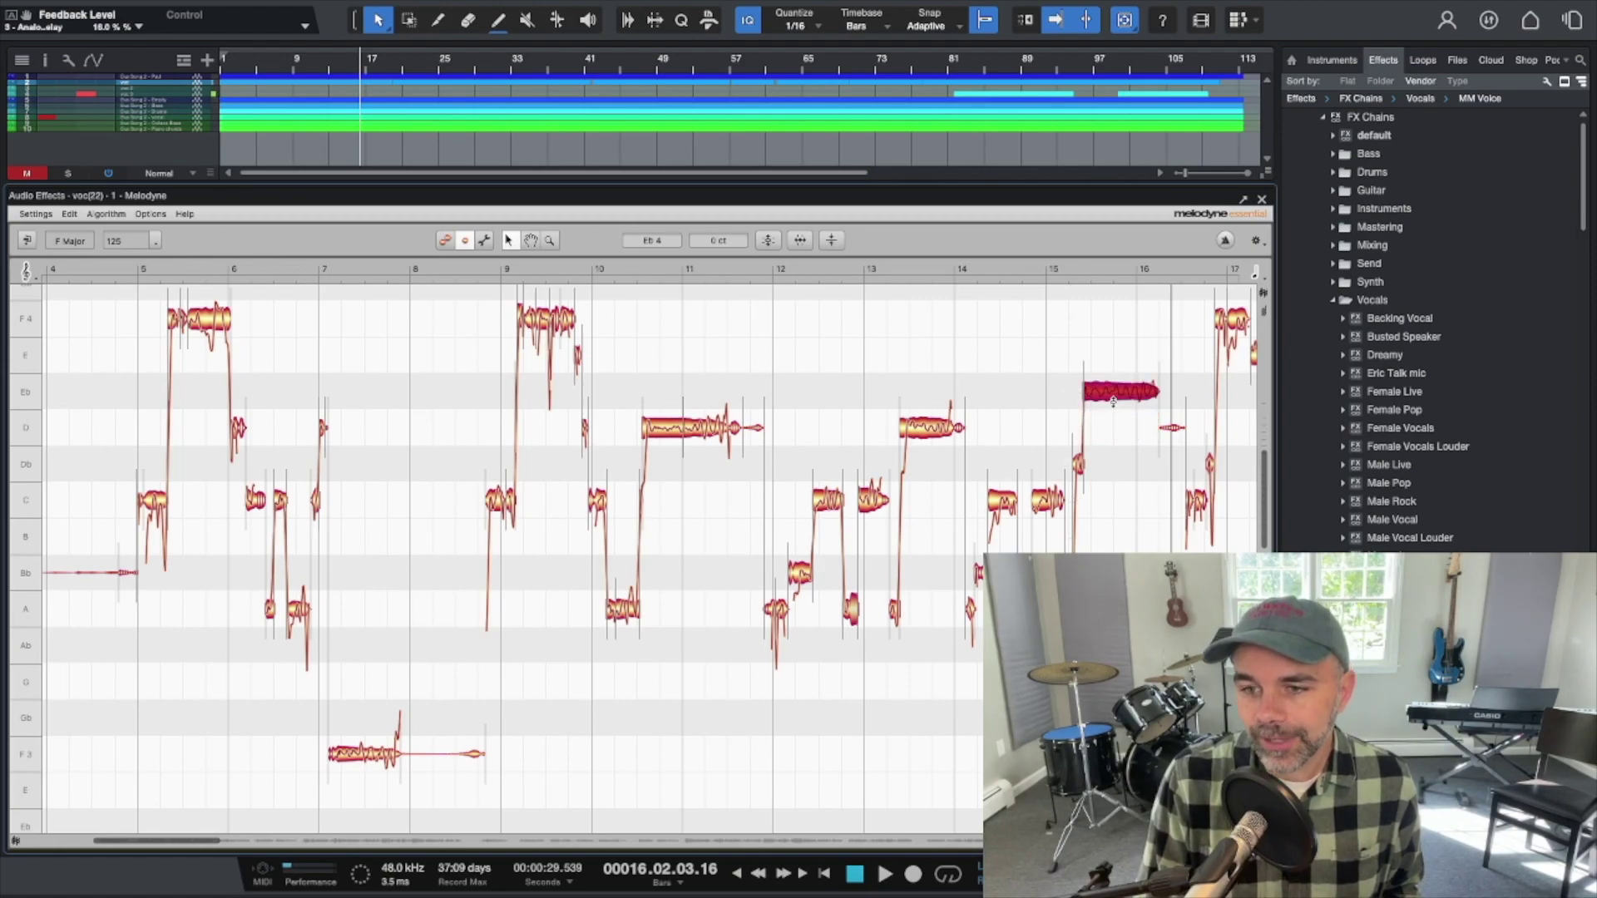
left_click(859, 267)
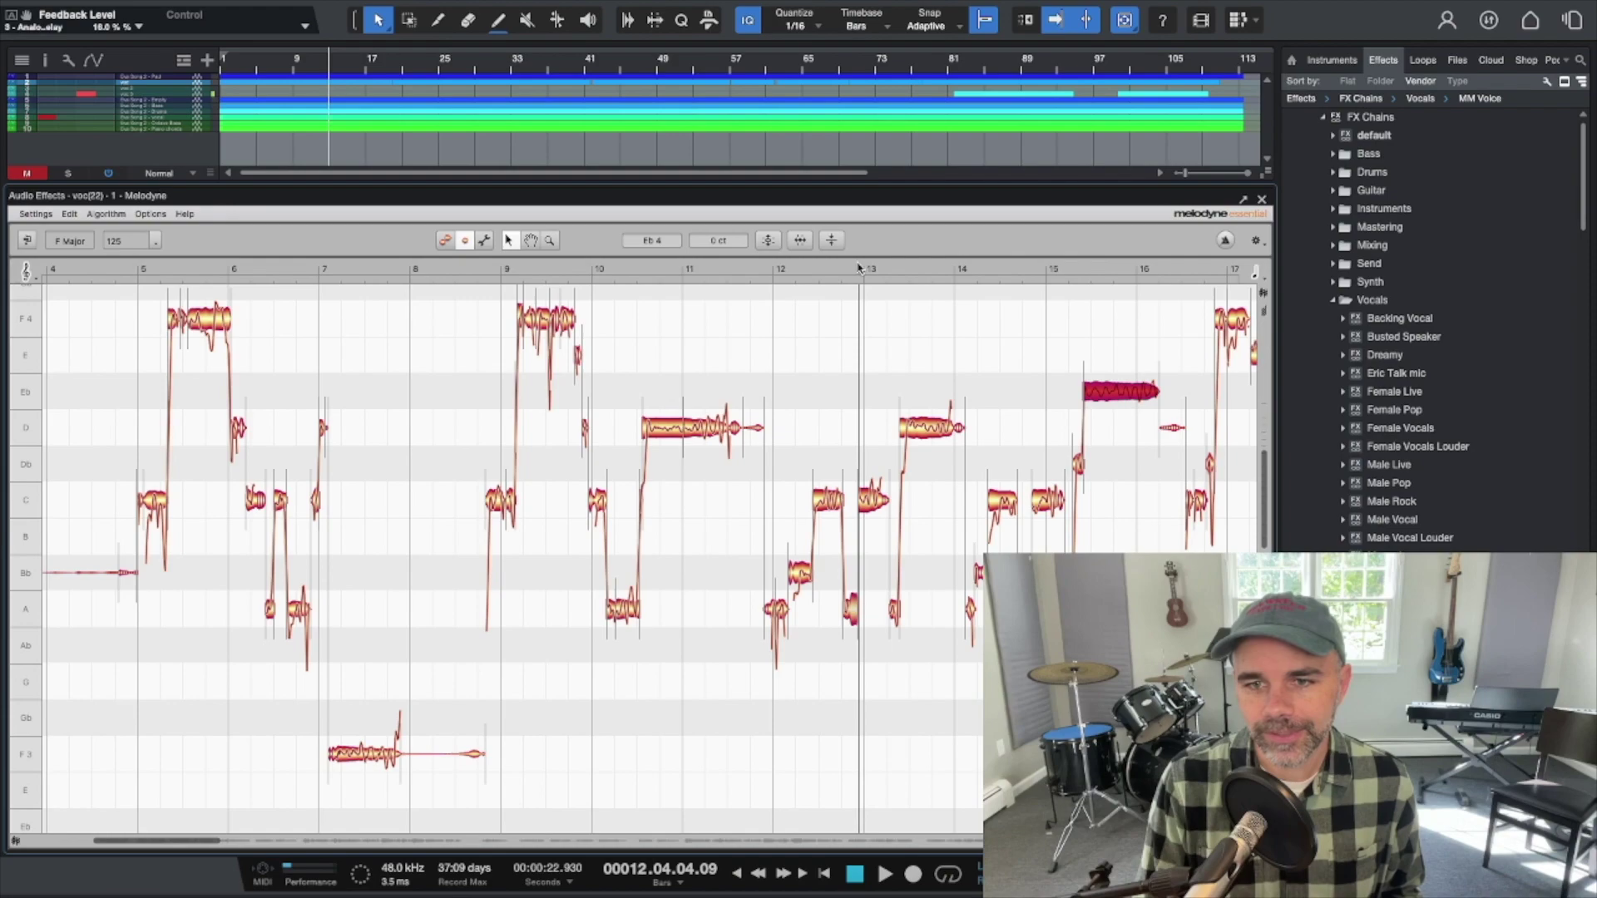
key("space")
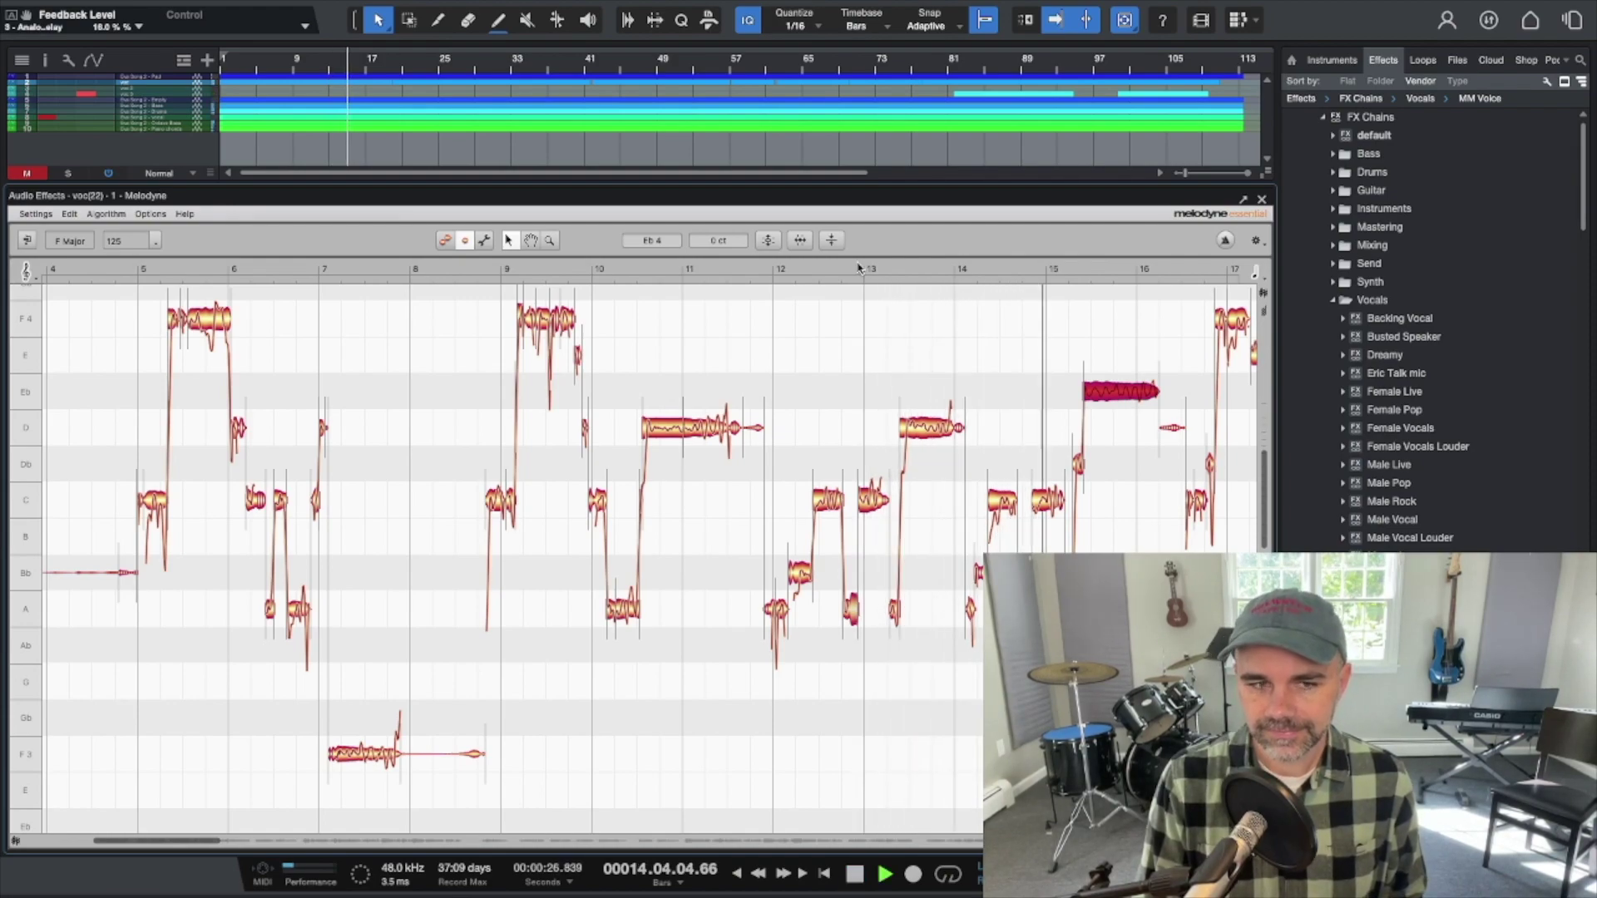
key("space")
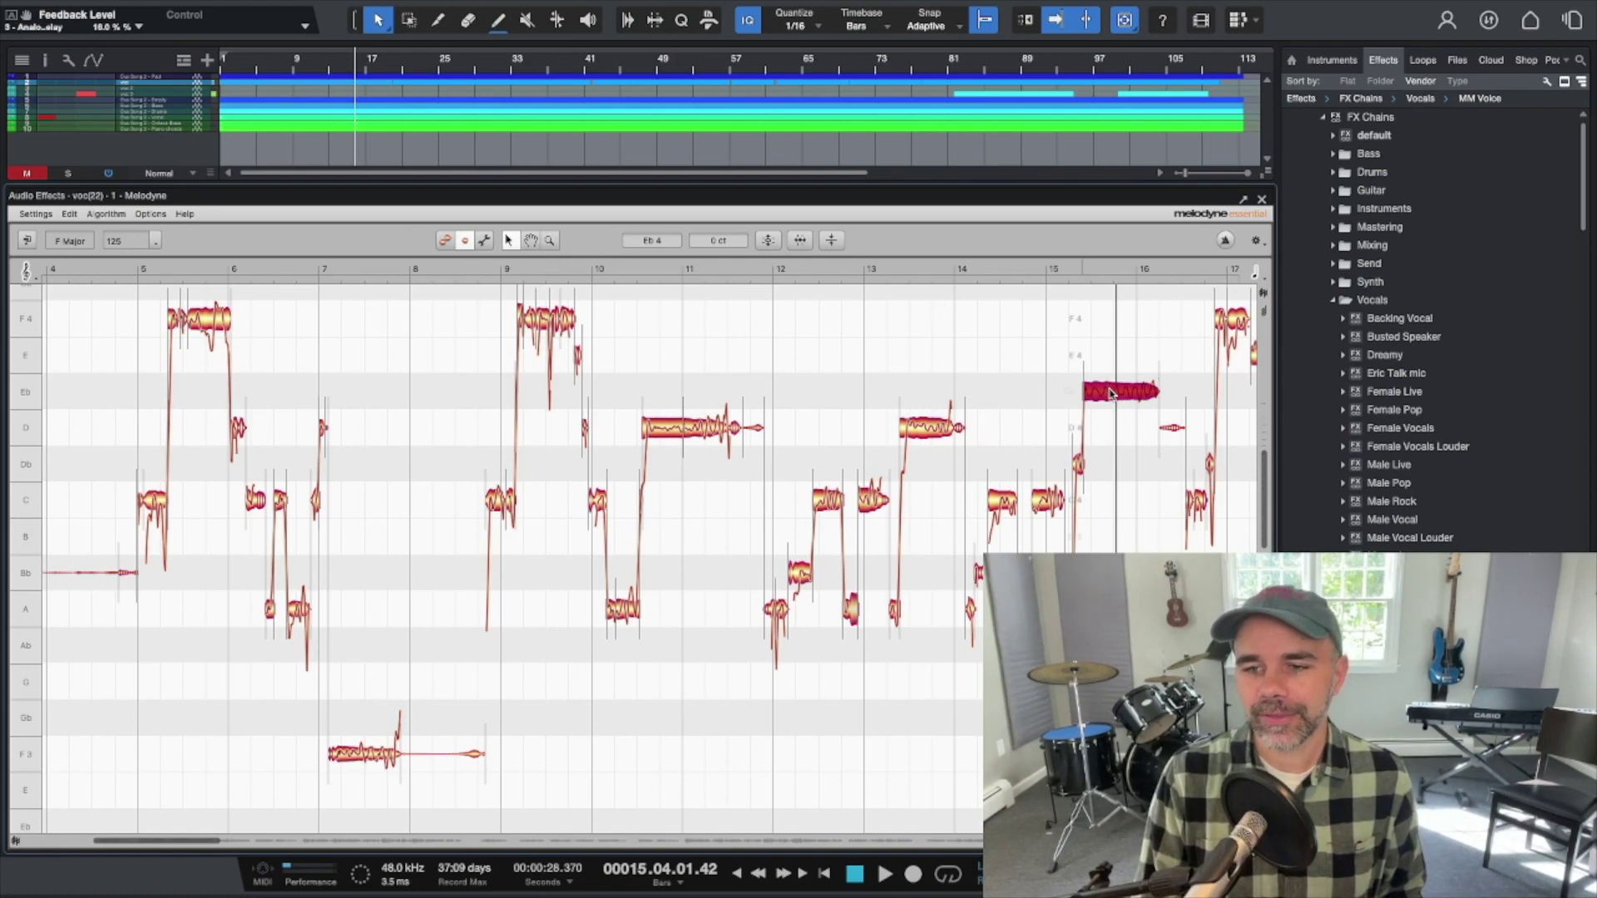
left_click_drag(1107, 387, 1114, 420)
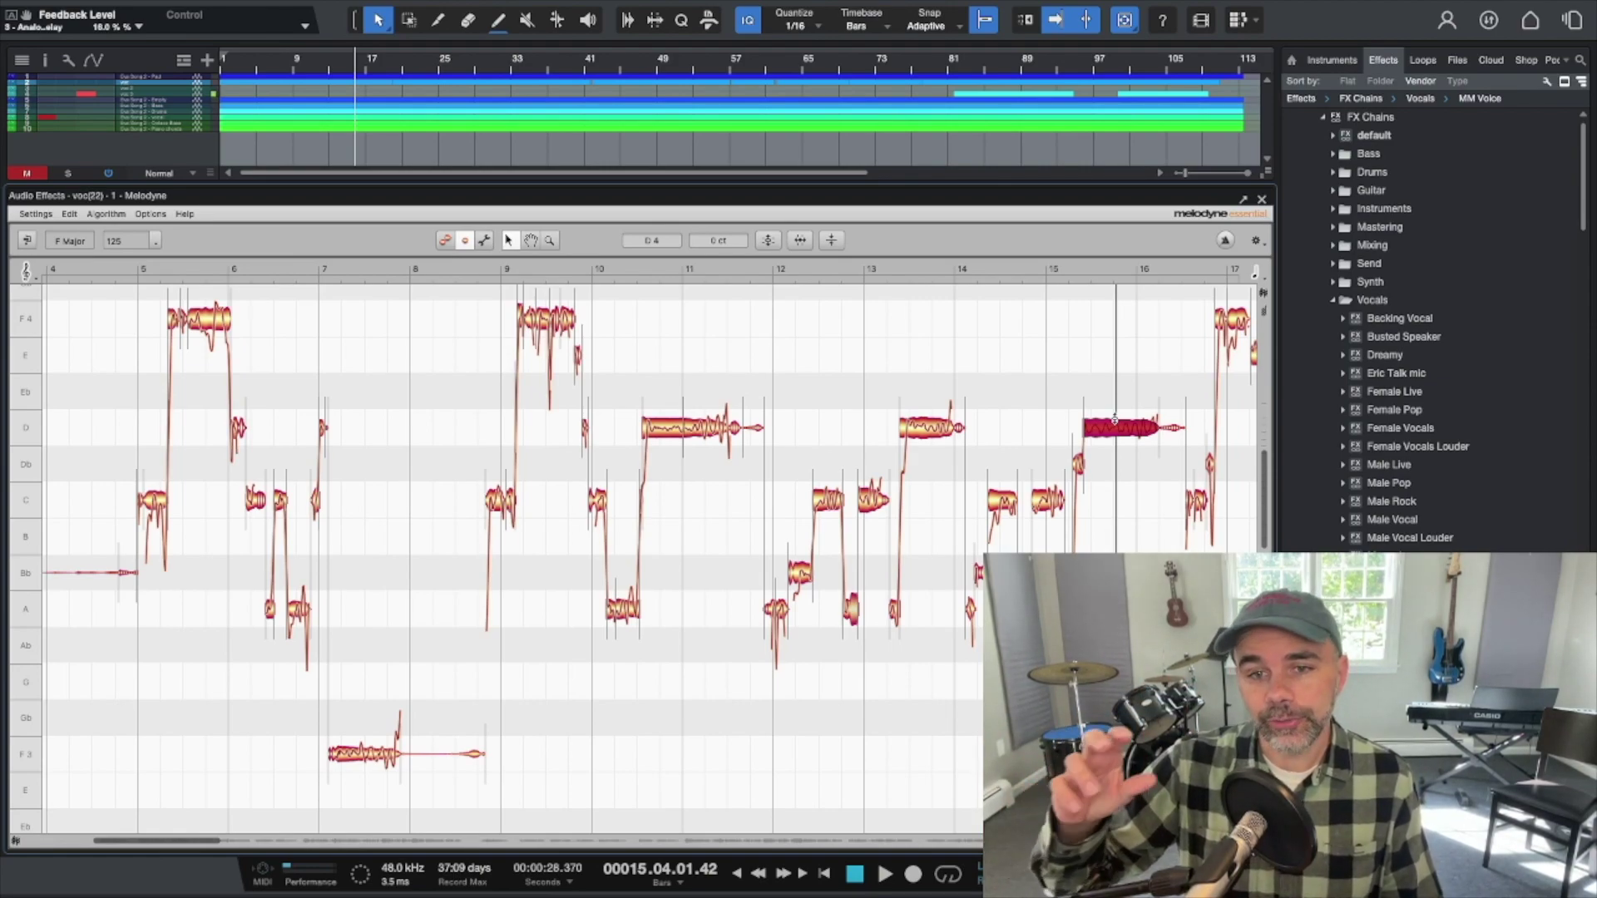
key("super+a")
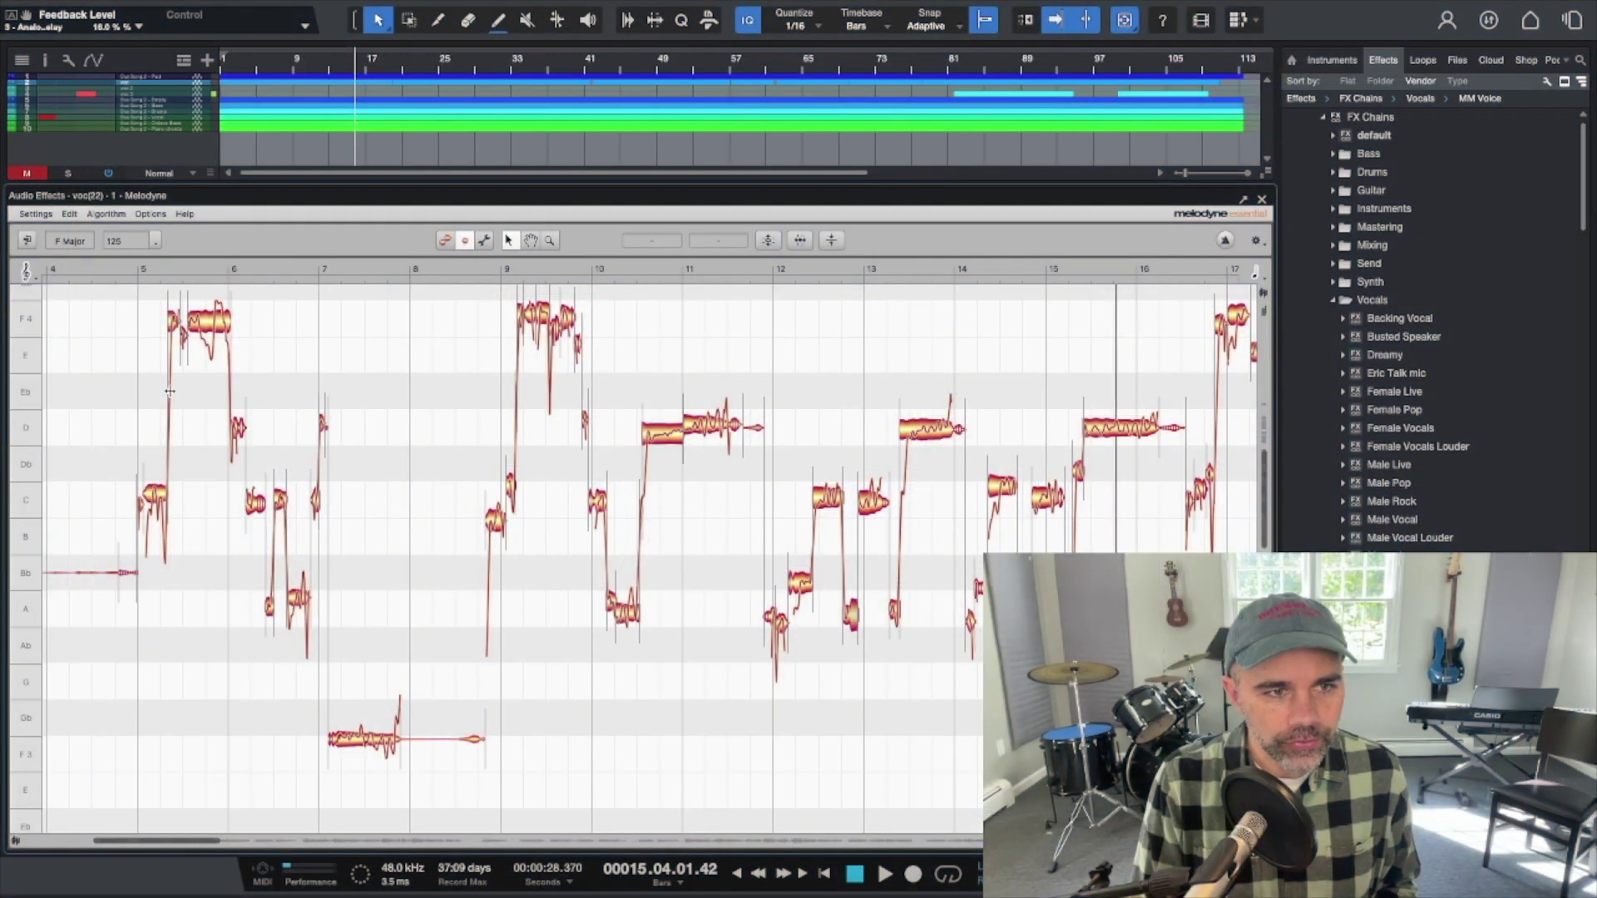
- Play the vocal back from around bar 4
left_click(103, 266)
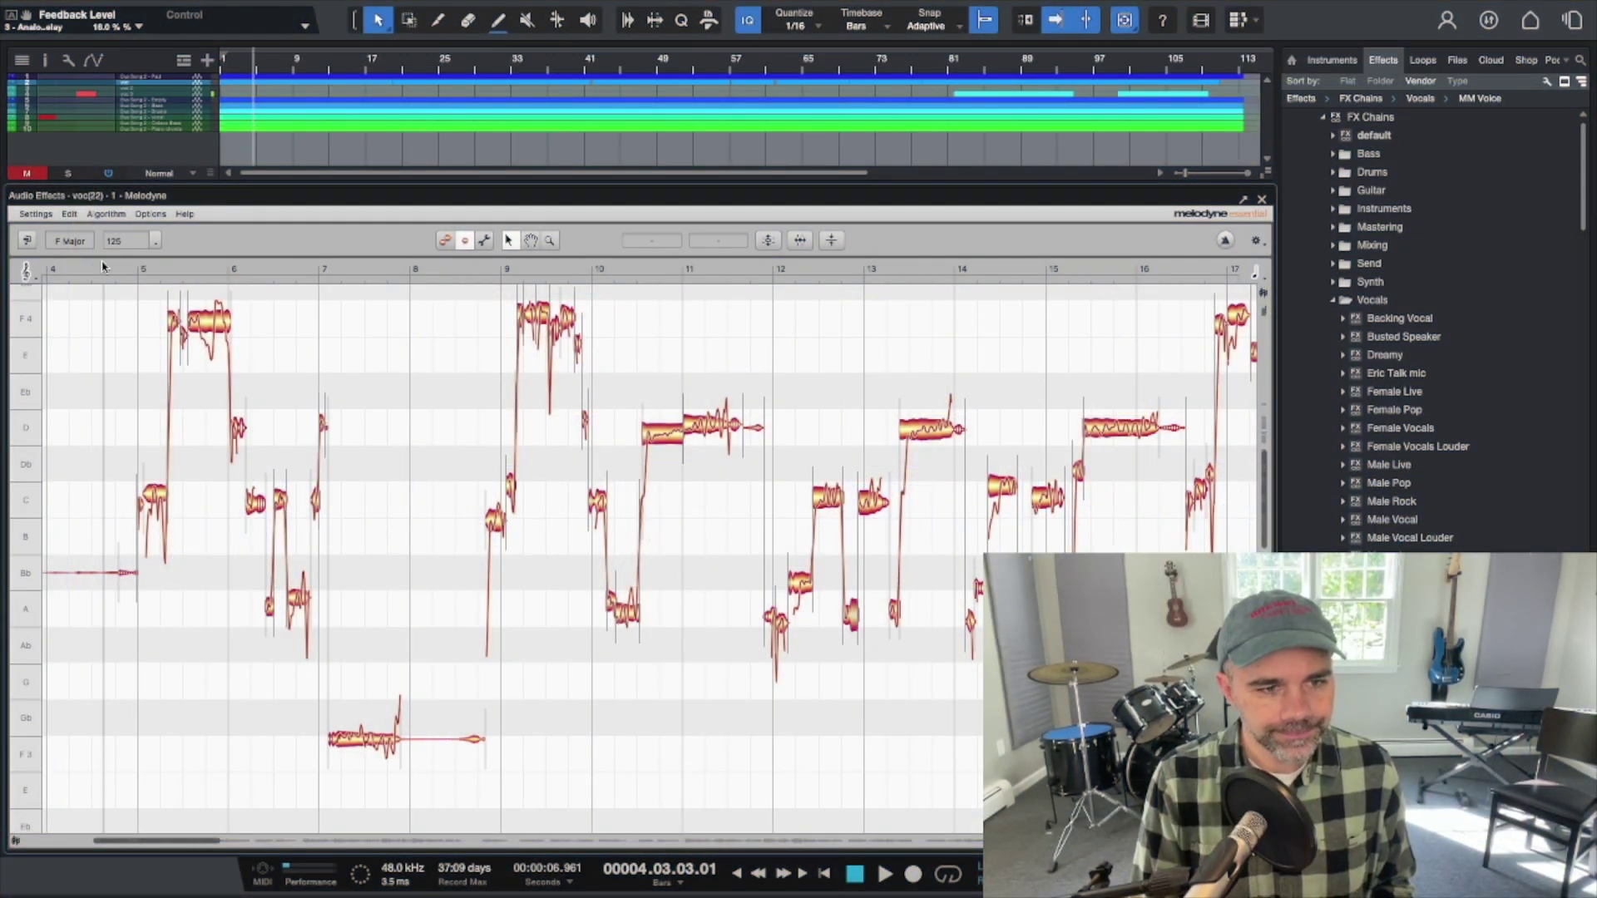
- Drag the sharp bar-7 note down to exactly F3 at 0 cents and listen back
left_click(366, 738)
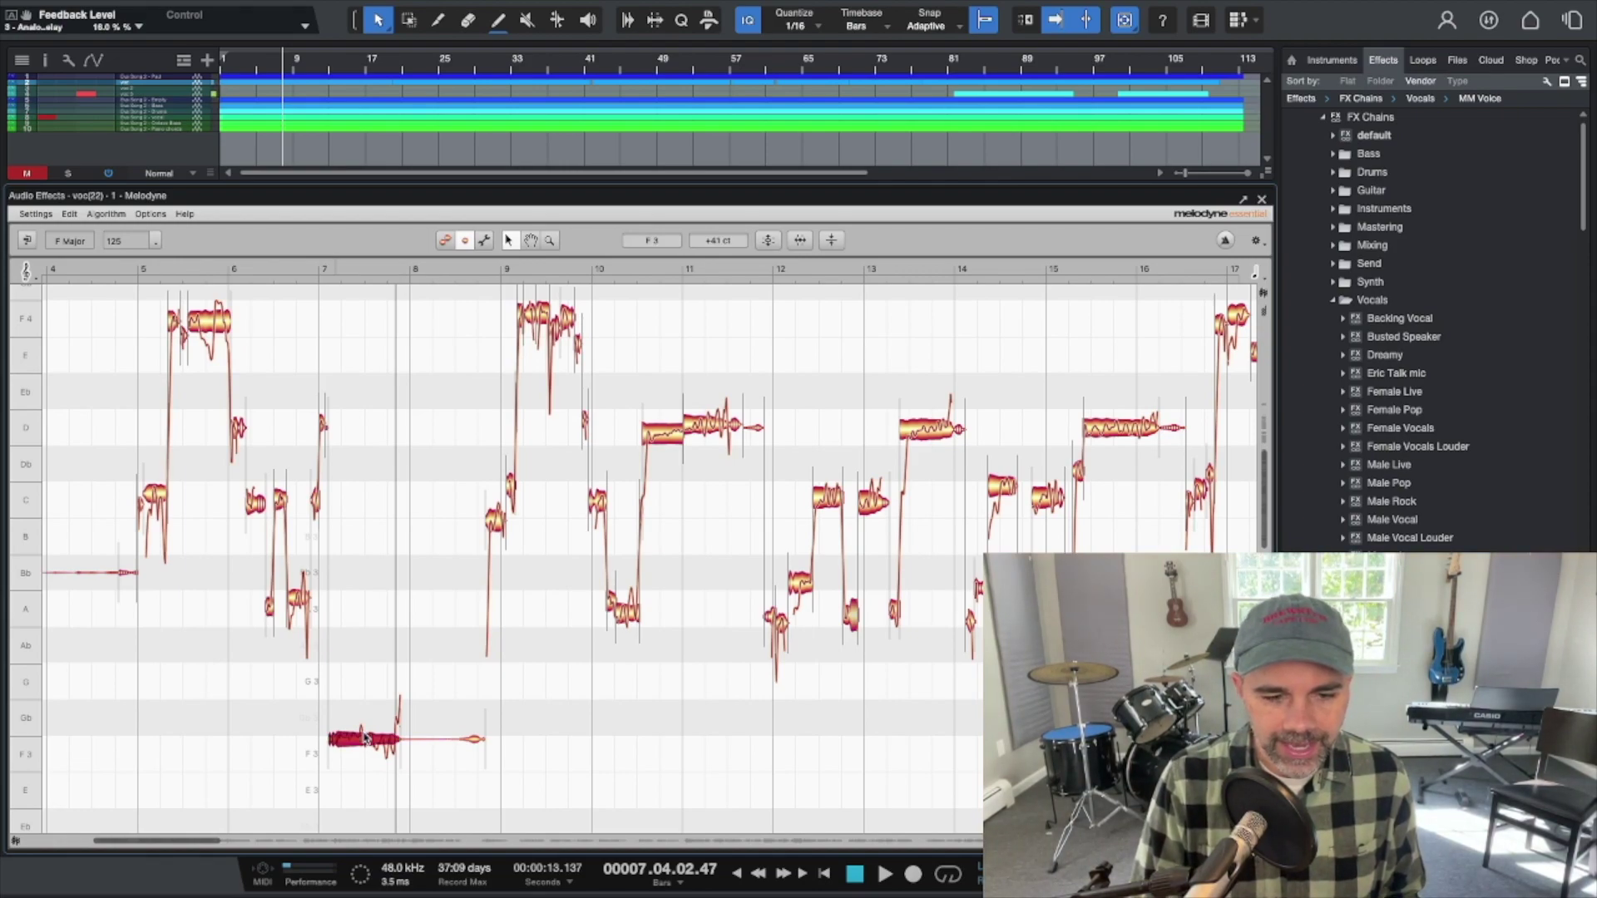
left_click_drag(366, 738, 367, 749)
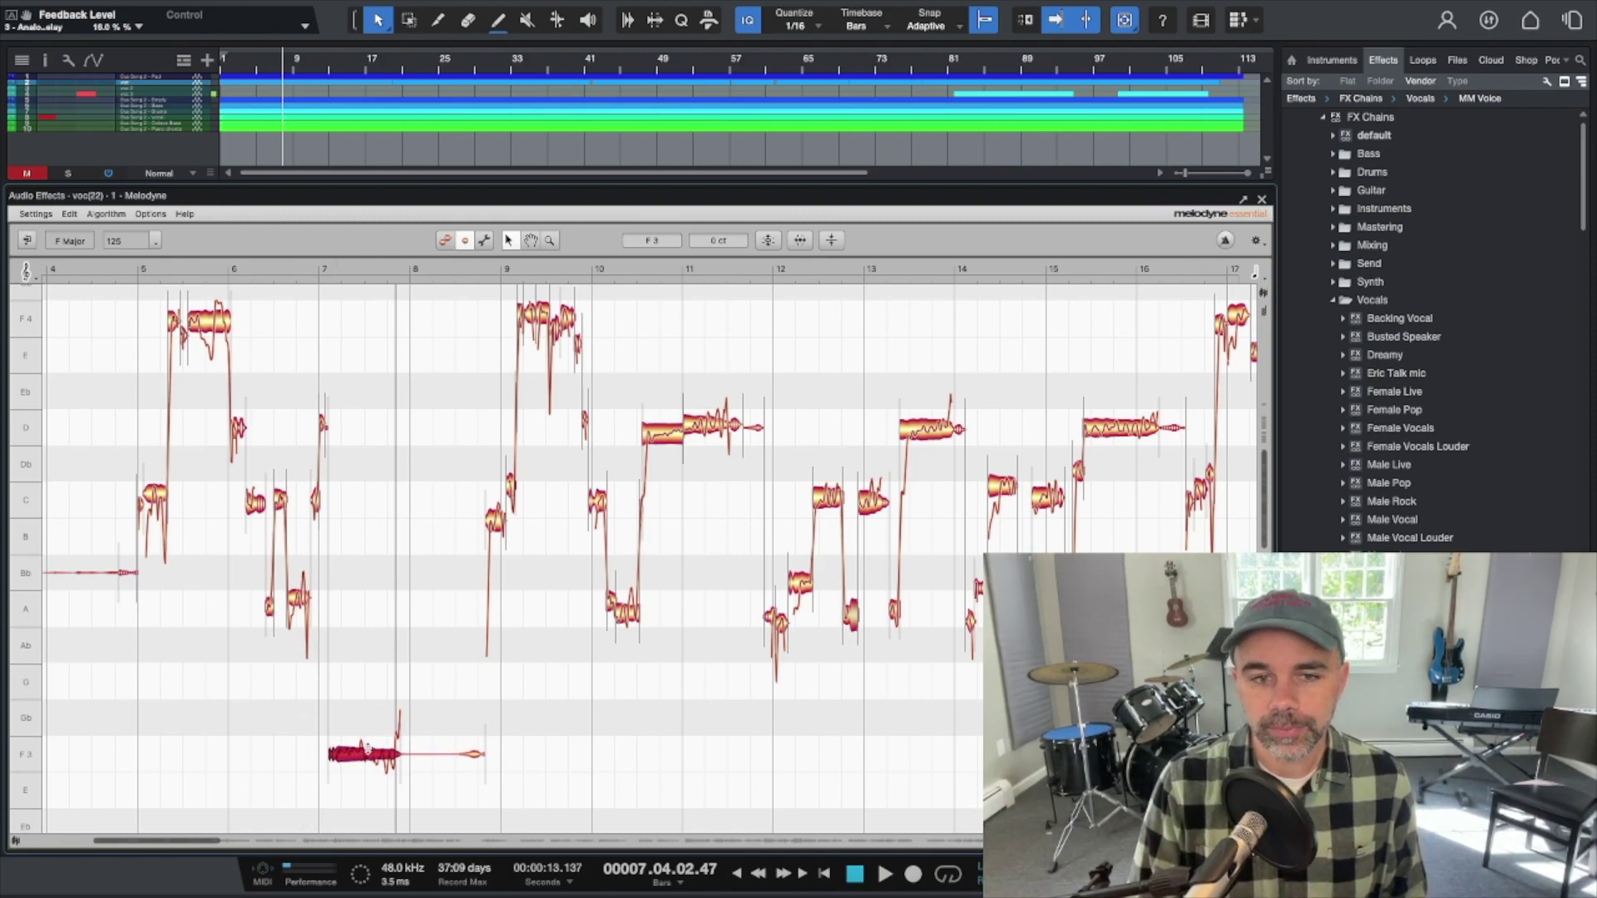
key("space")
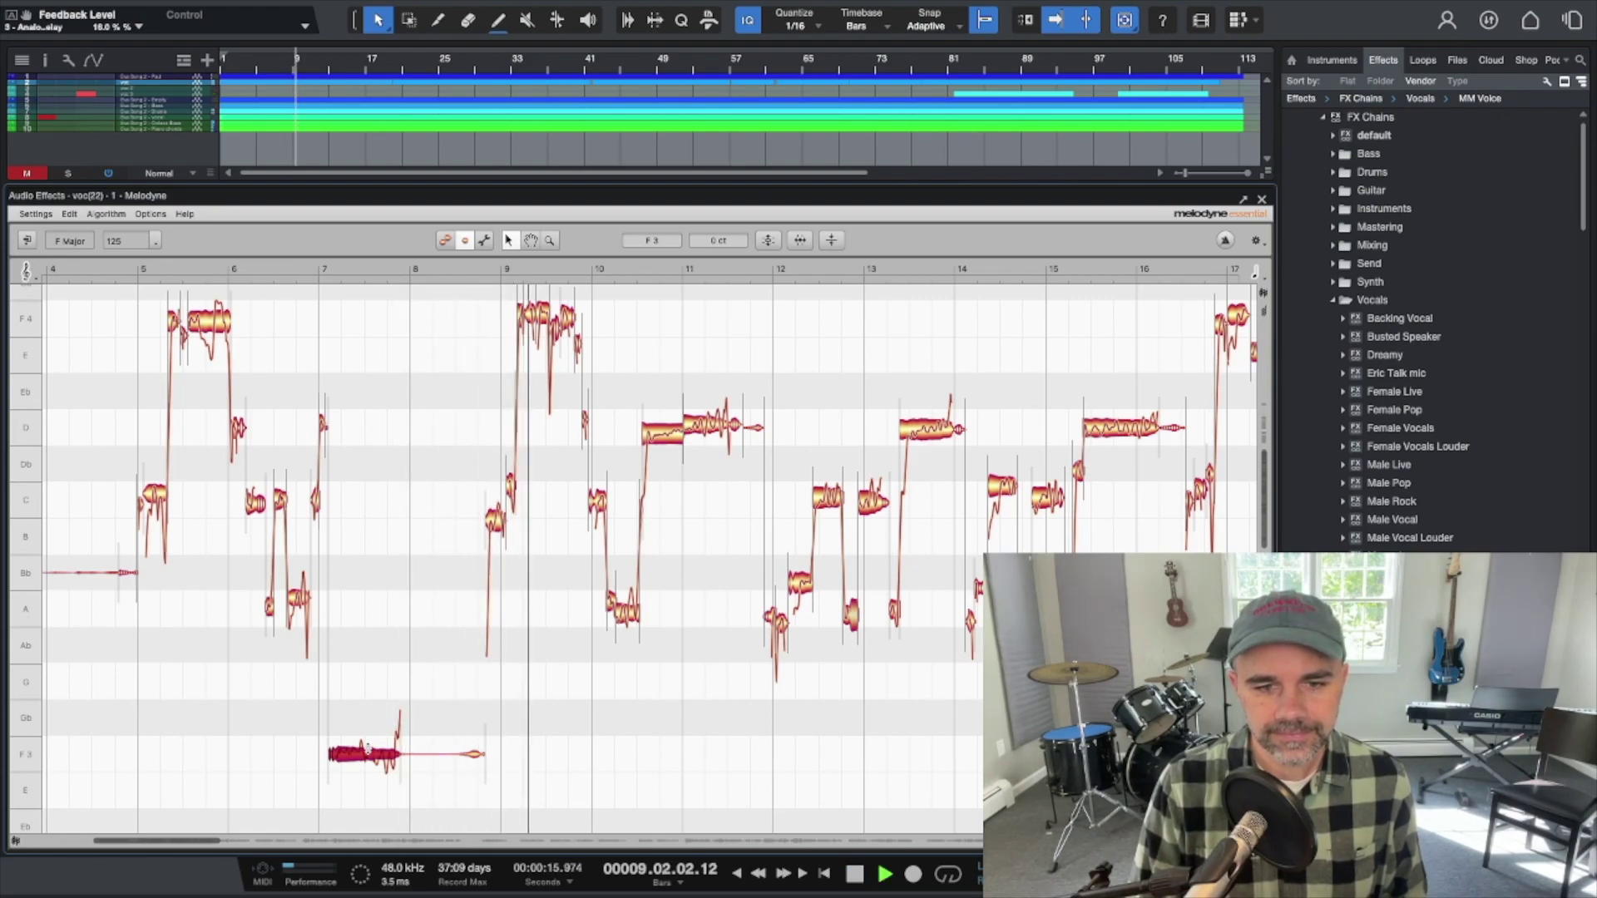
key("space")
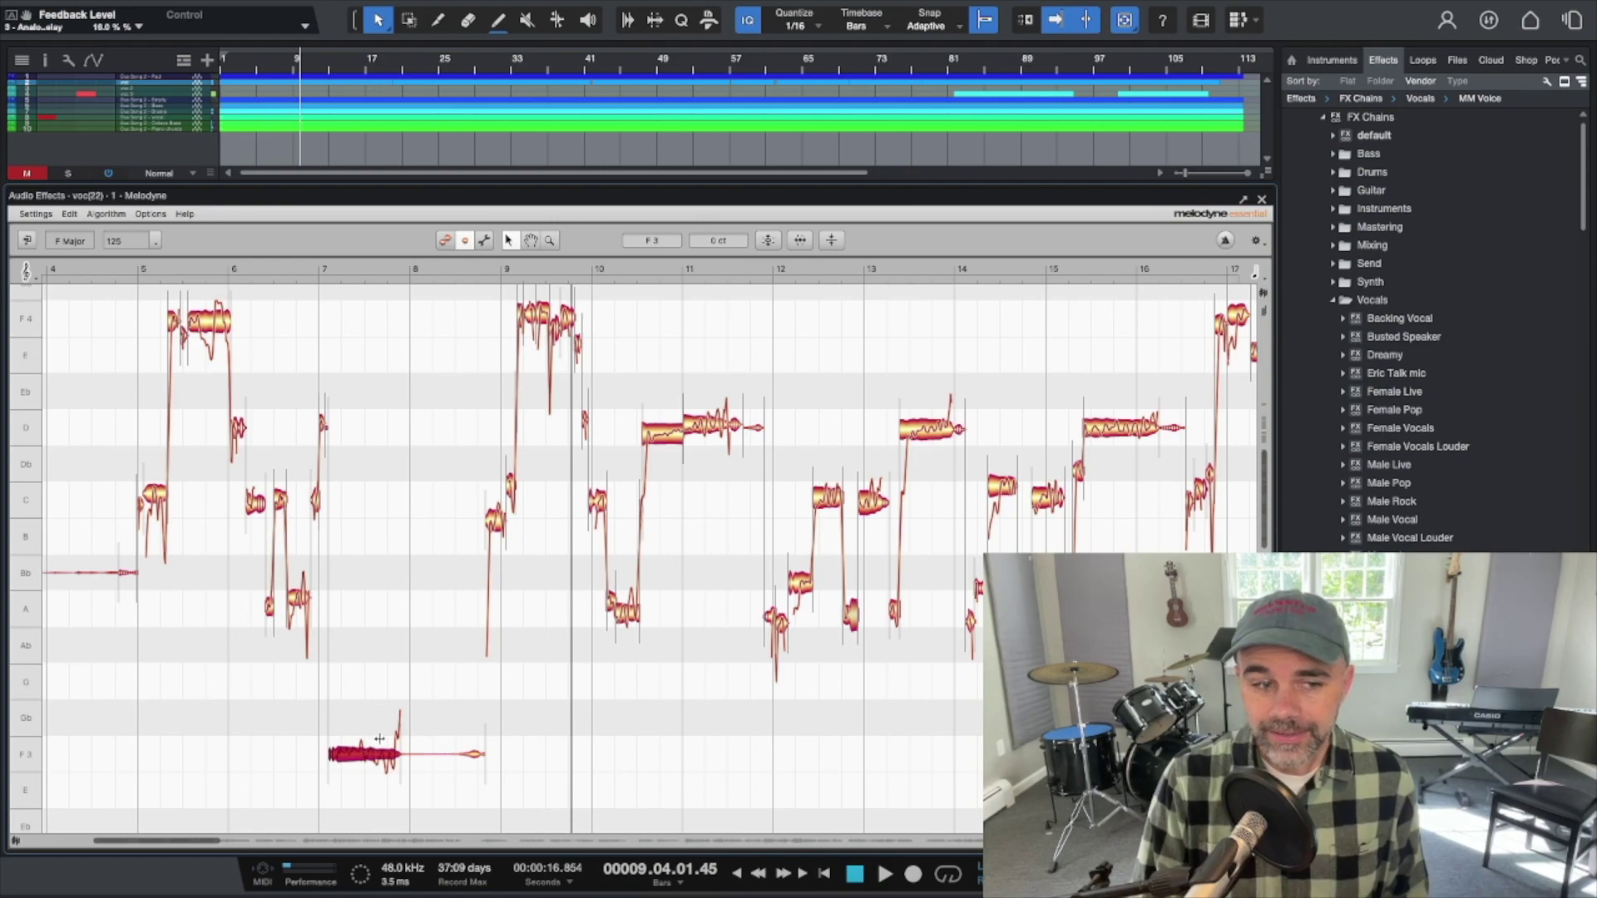
- Raise the flat note near bar 9 onto the C4 line and audition the phrase from bar 7
left_click(495, 522)
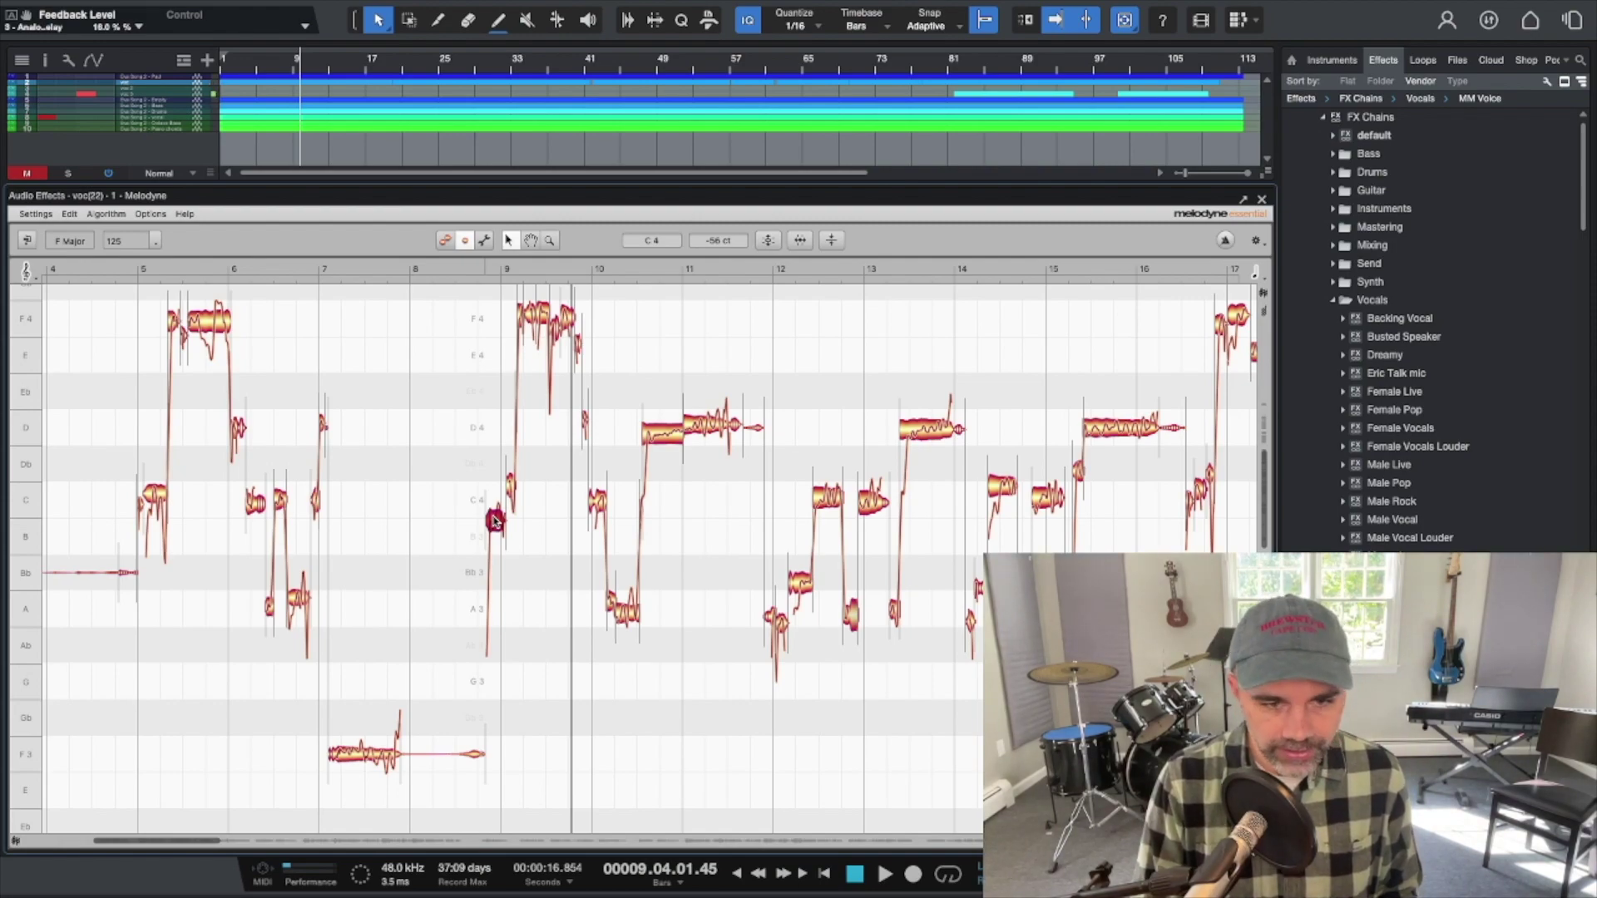
left_click_drag(495, 522, 492, 496)
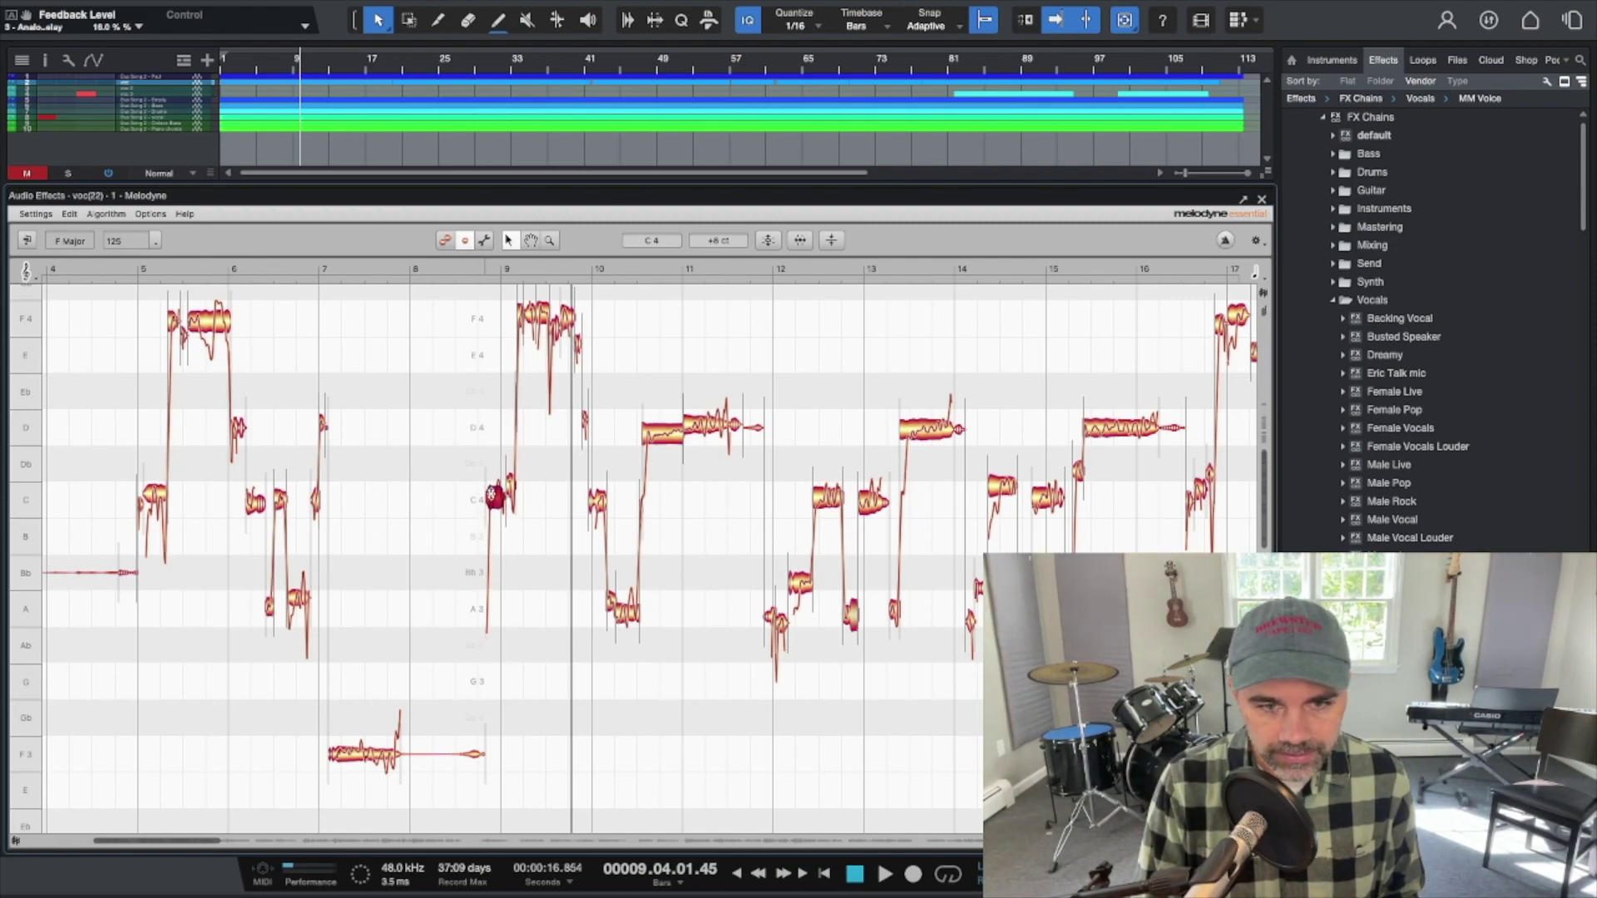
left_click(374, 269)
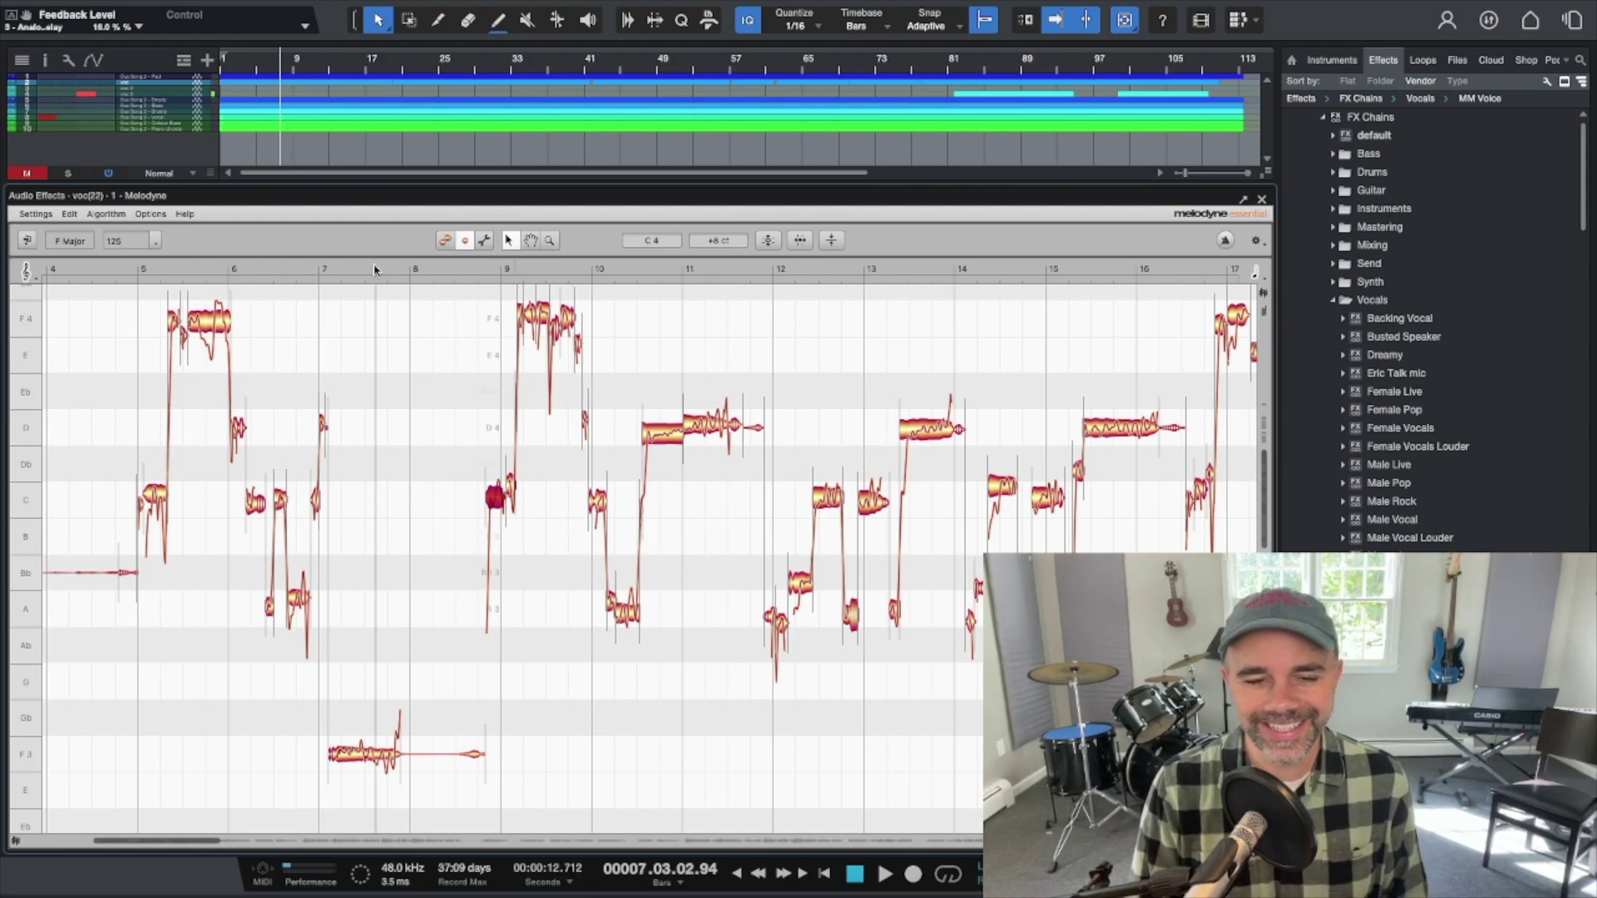
key("space")
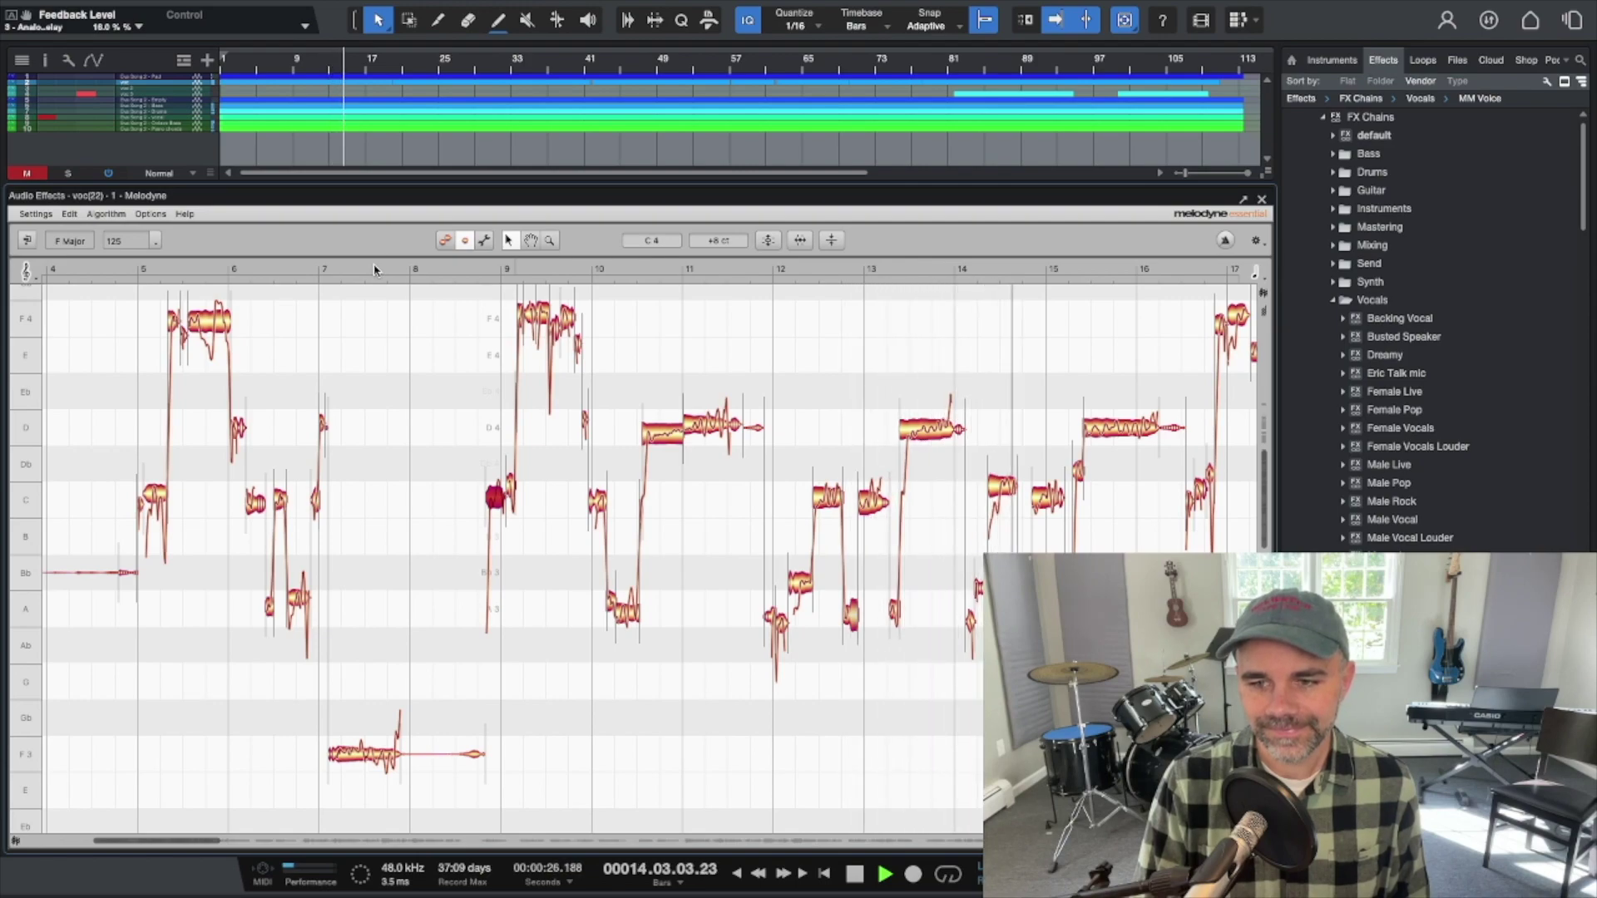
key("space")
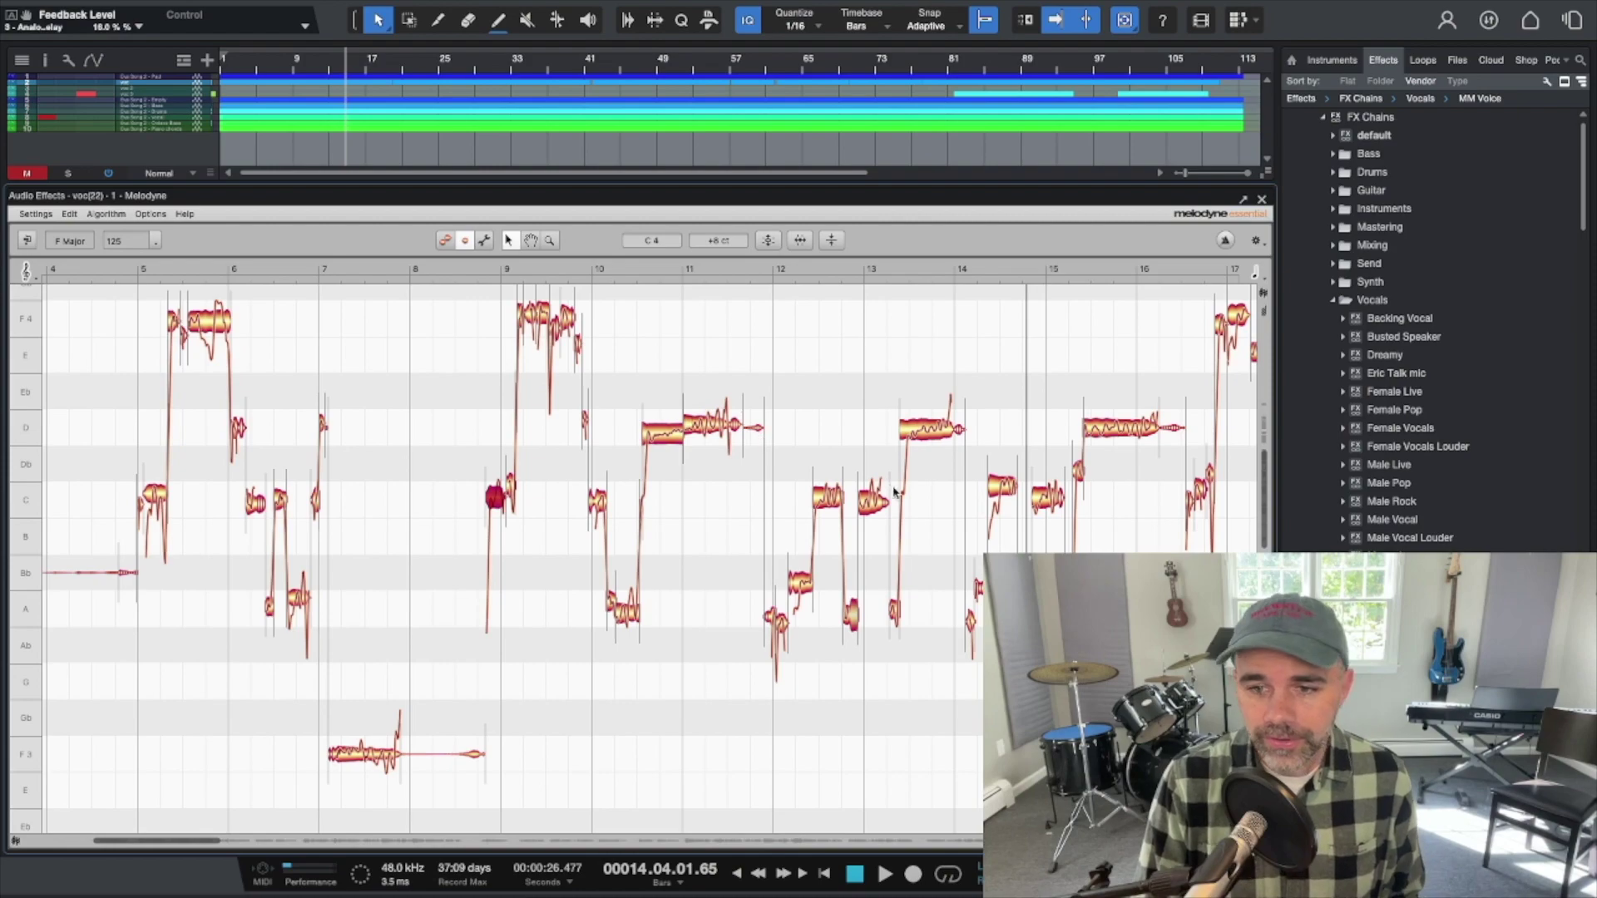
- Lower the C4 note just after bar 14 from +43 cents to about +8 cents
left_click(1004, 487)
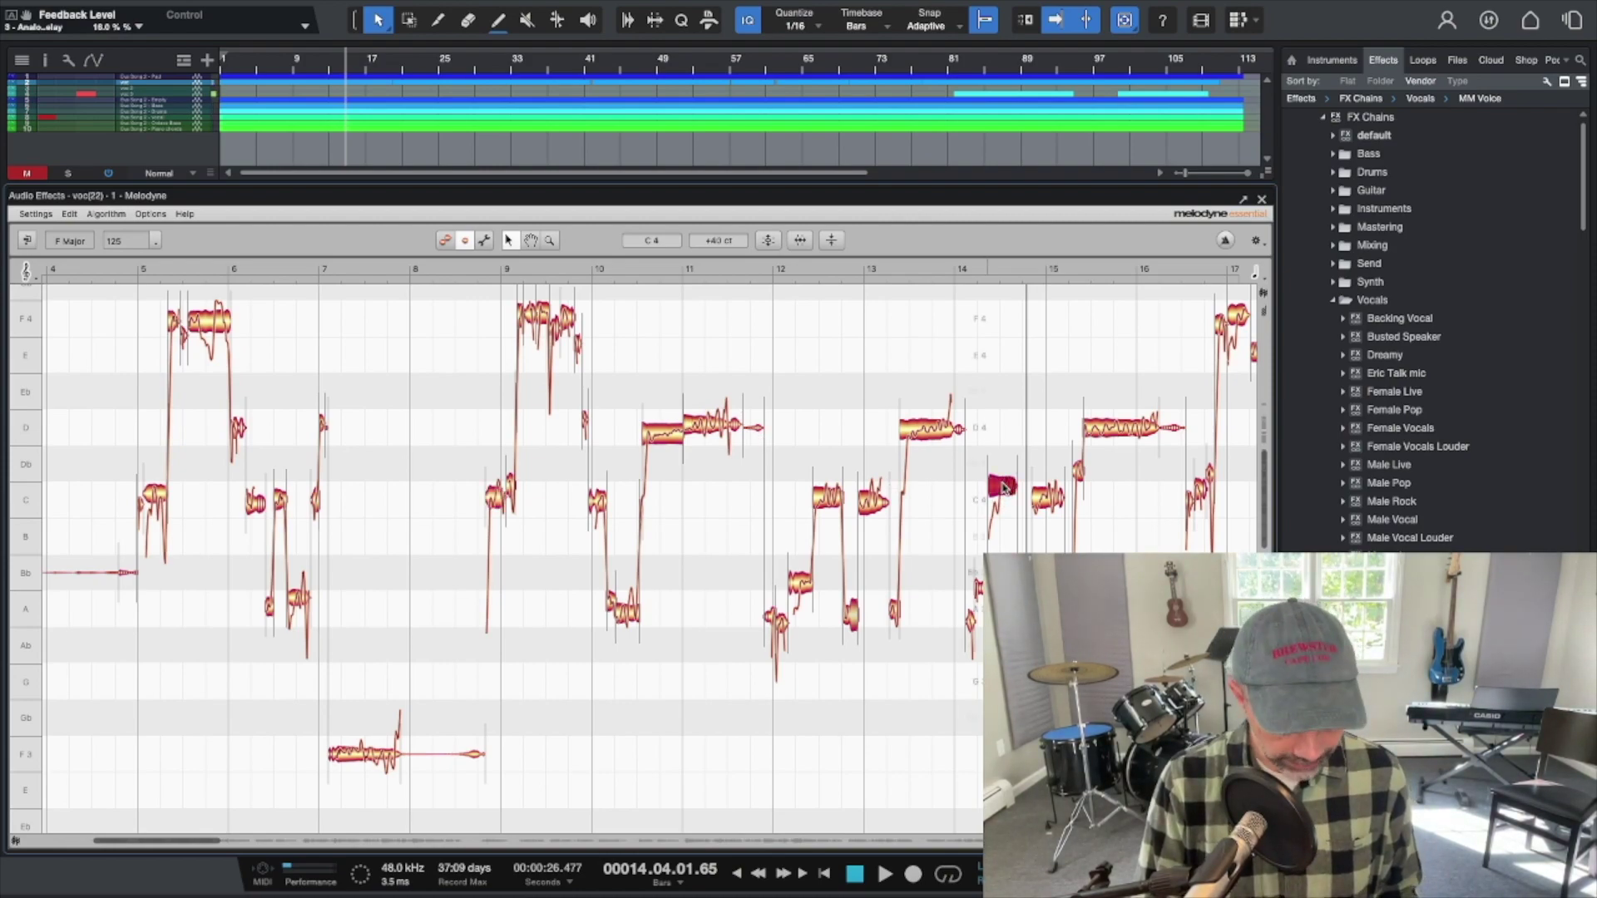
left_click_drag(1004, 487, 1005, 495)
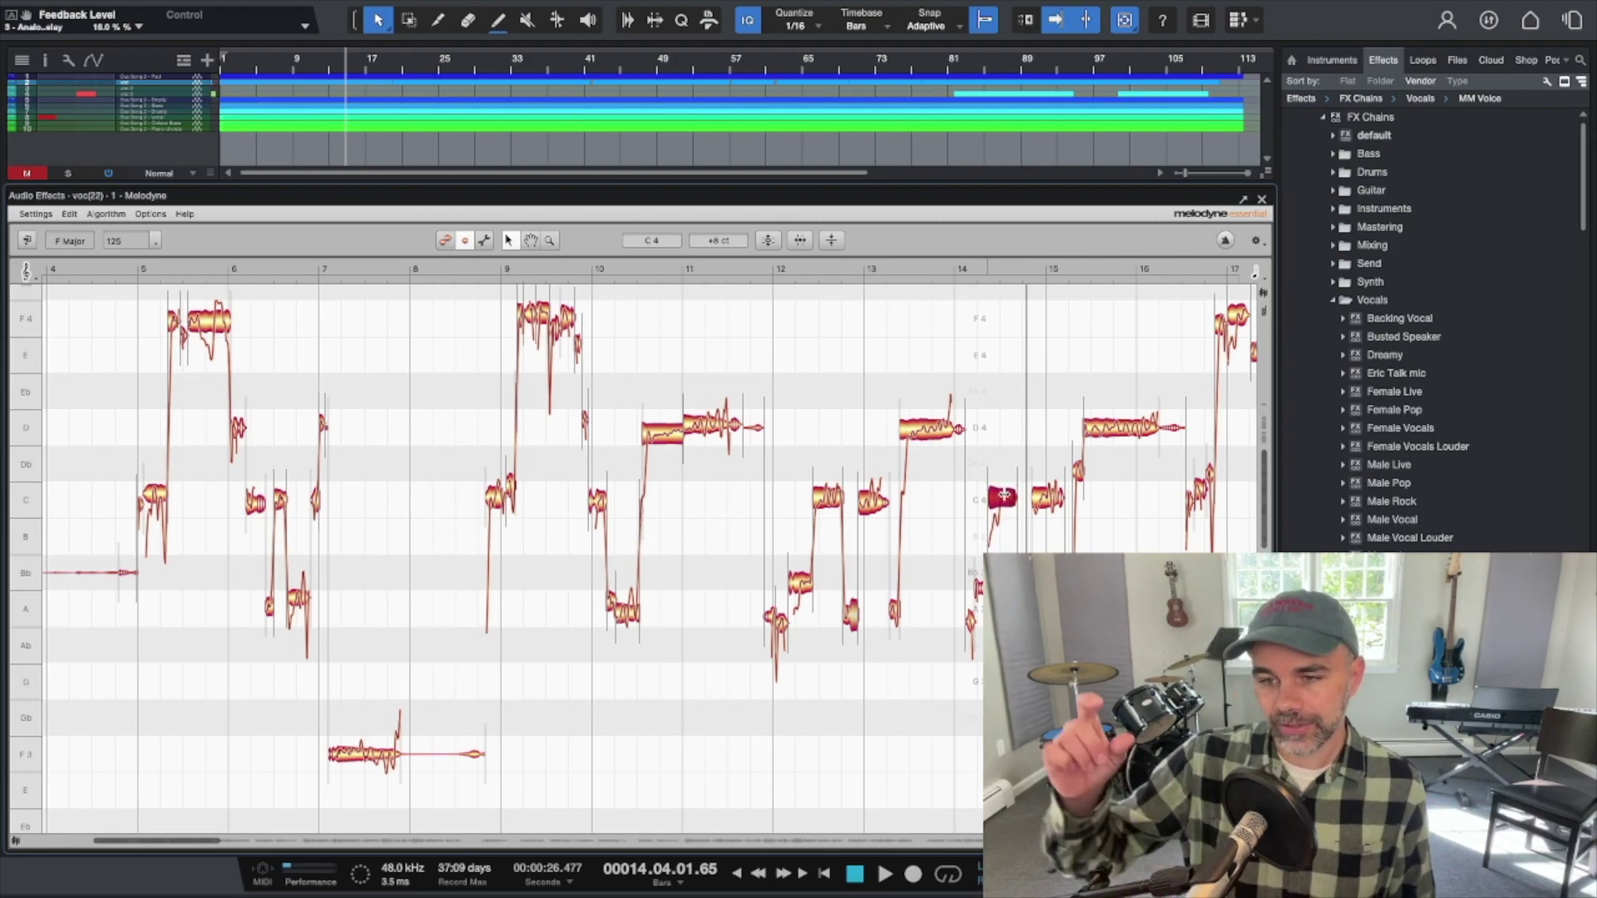